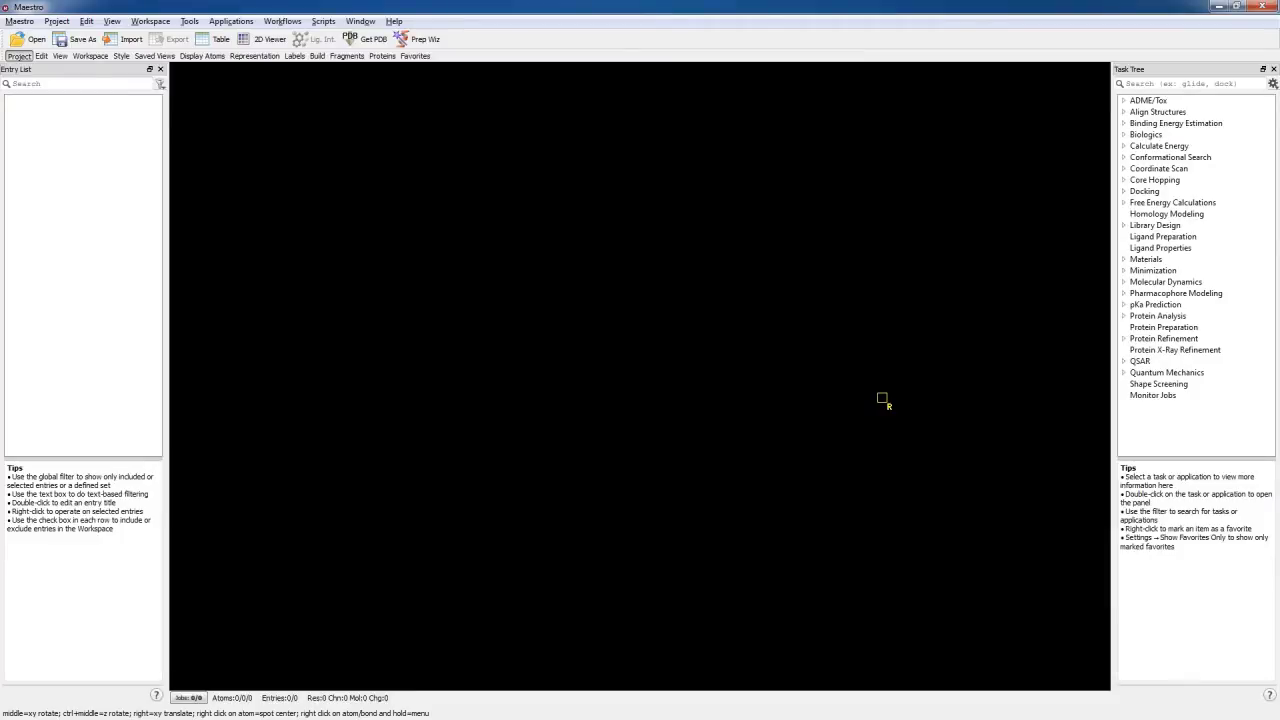
- Import PDB structure 1mk5 in the Protein Preparation Wizard, preprocess it with the default options and dismiss the problems report
{"action": "left_click", "coordinate": [420, 39]}
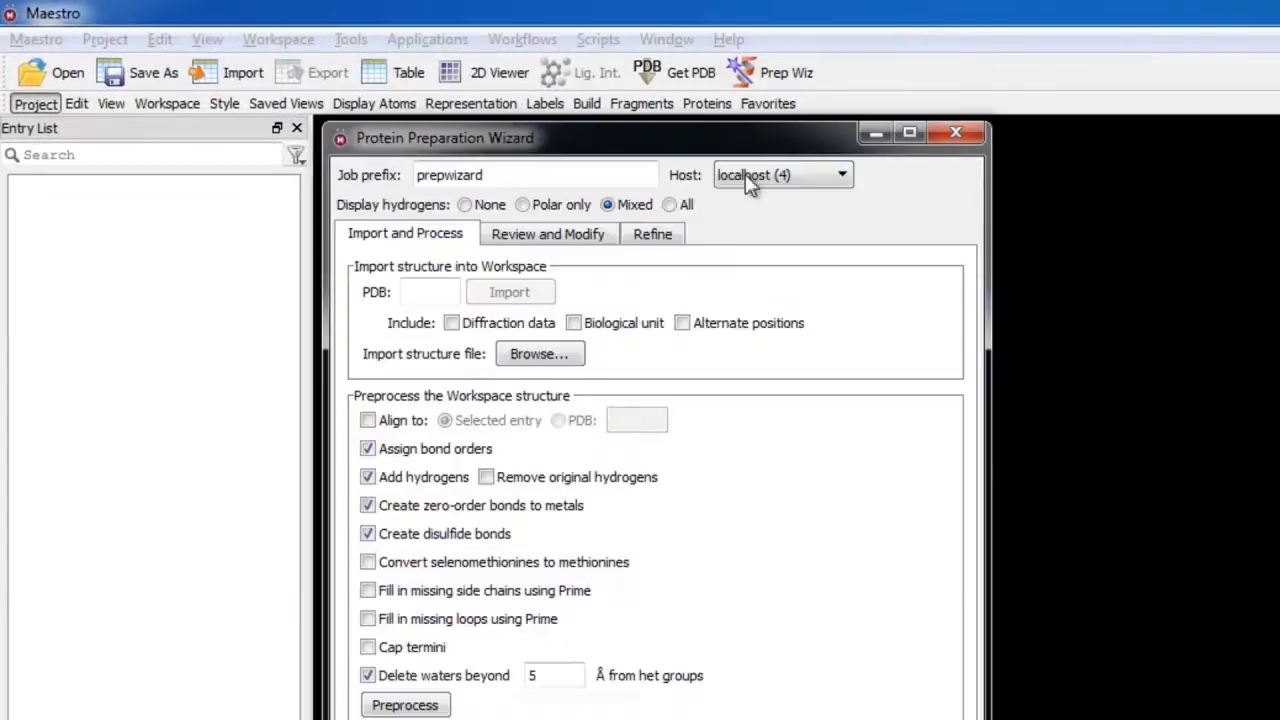
{"action": "left_click", "coordinate": [450, 294]}
{"action": "type", "text": "1mk5"}
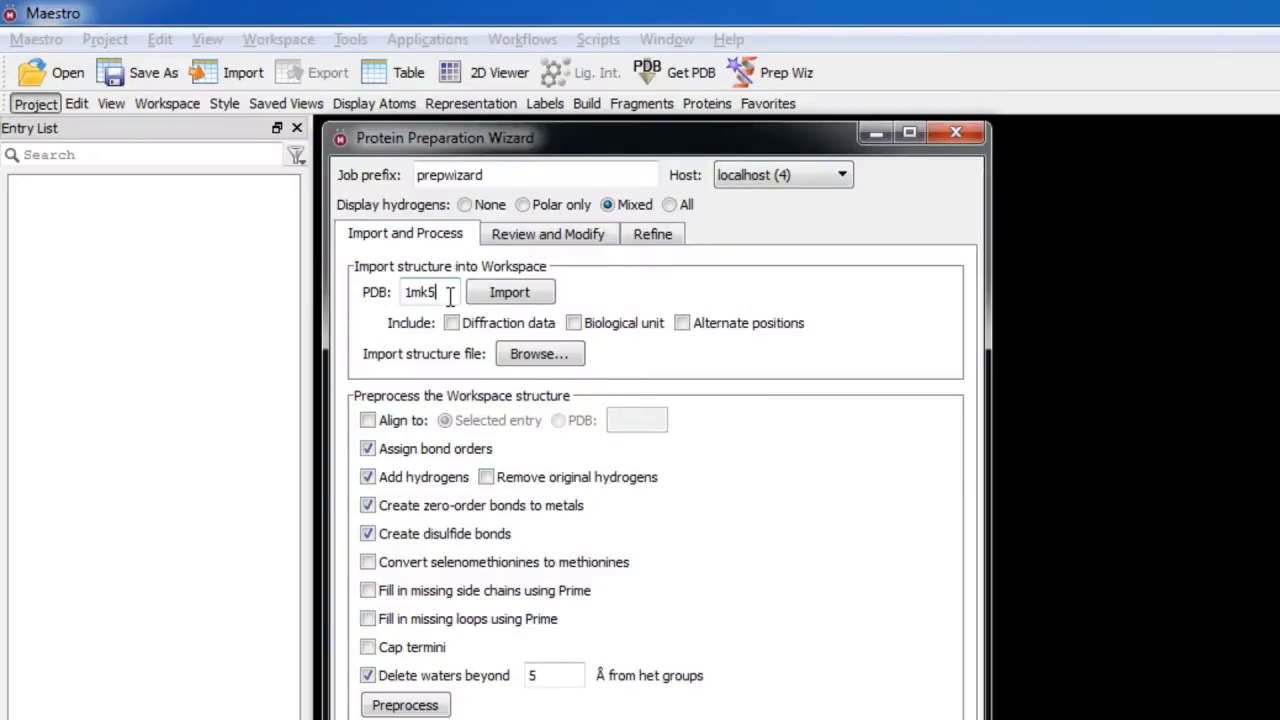
{"action": "left_click", "coordinate": [495, 299]}
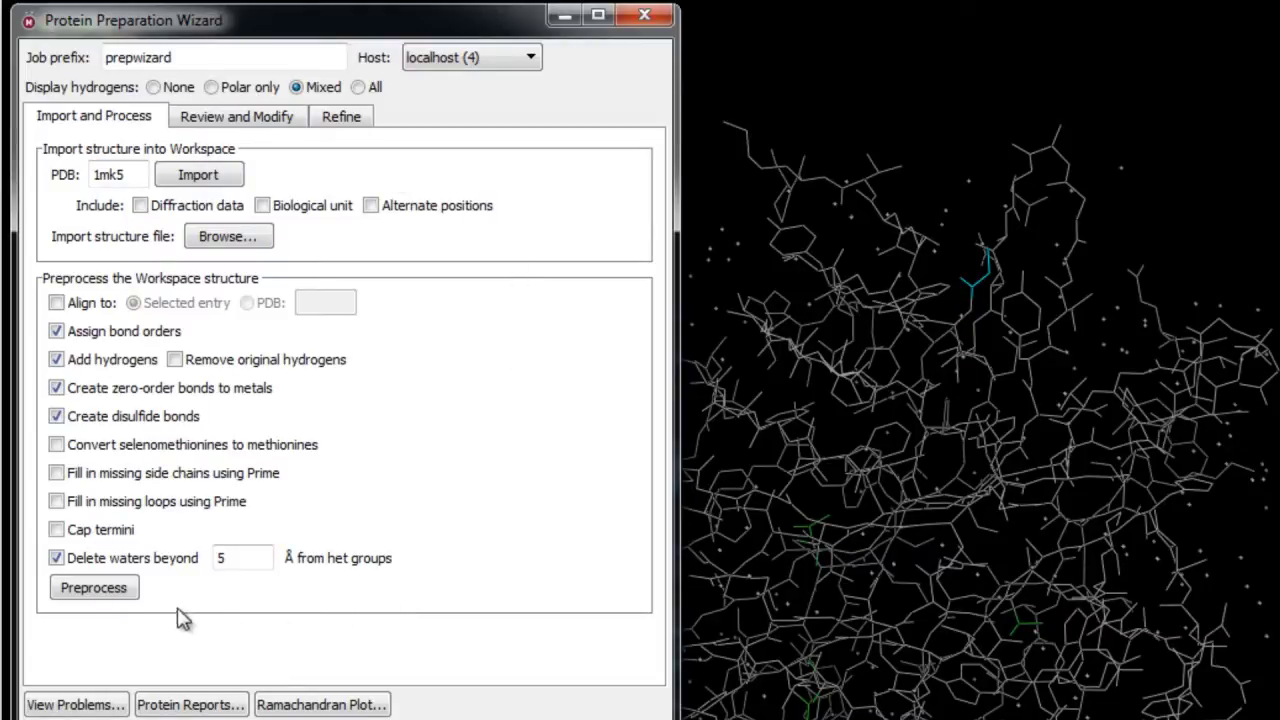
{"action": "left_click", "coordinate": [105, 589]}
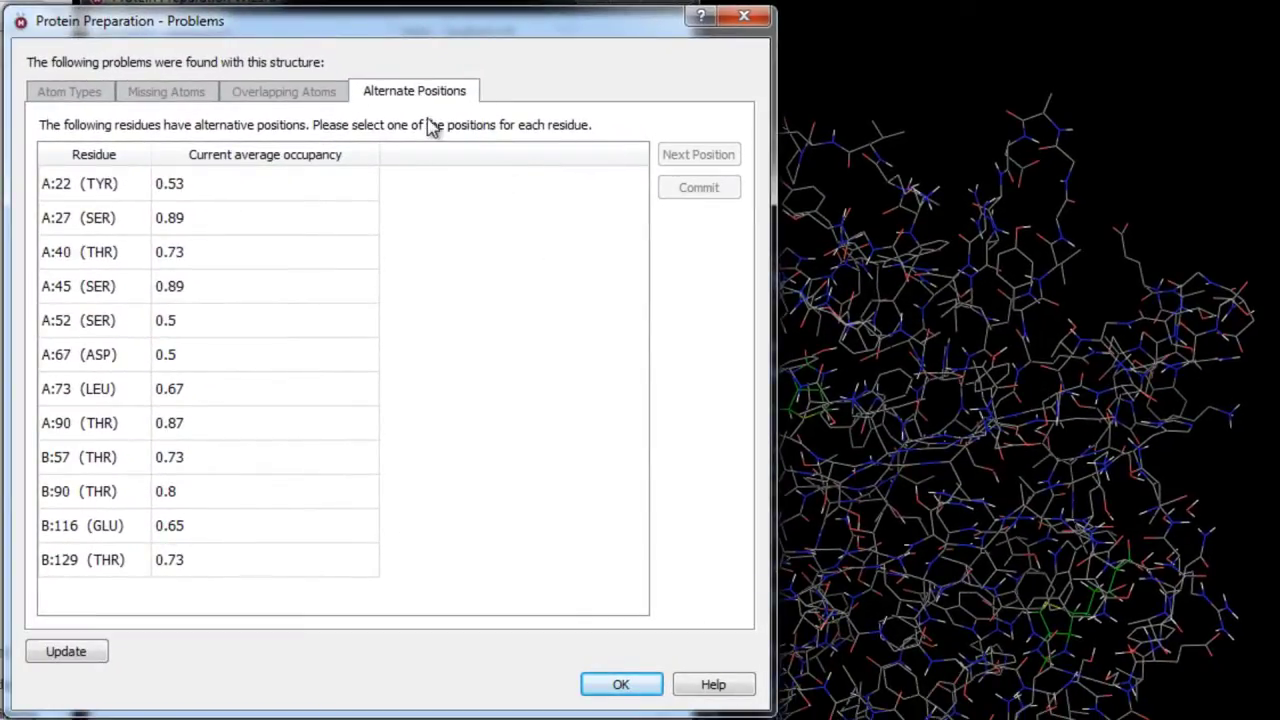
{"action": "left_click", "coordinate": [621, 684]}
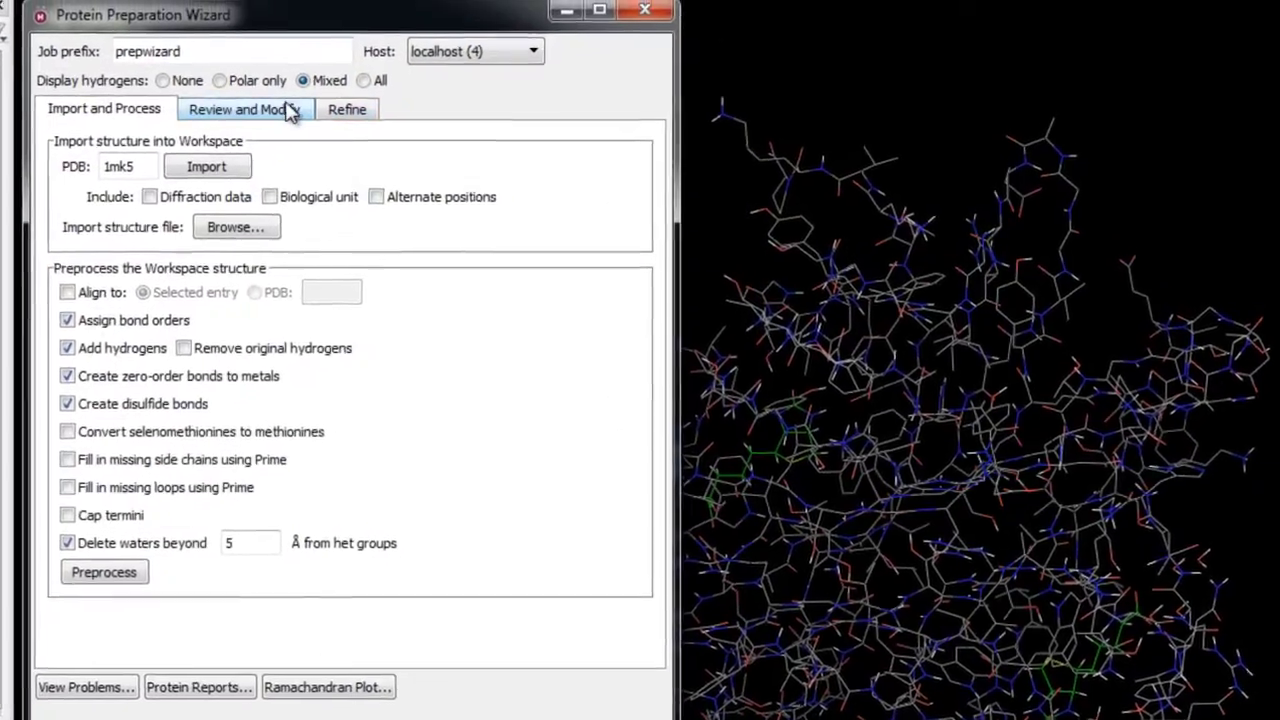
- Analyze the workspace structure for review and inspect chains A and B in the model
{"action": "left_click", "coordinate": [333, 88]}
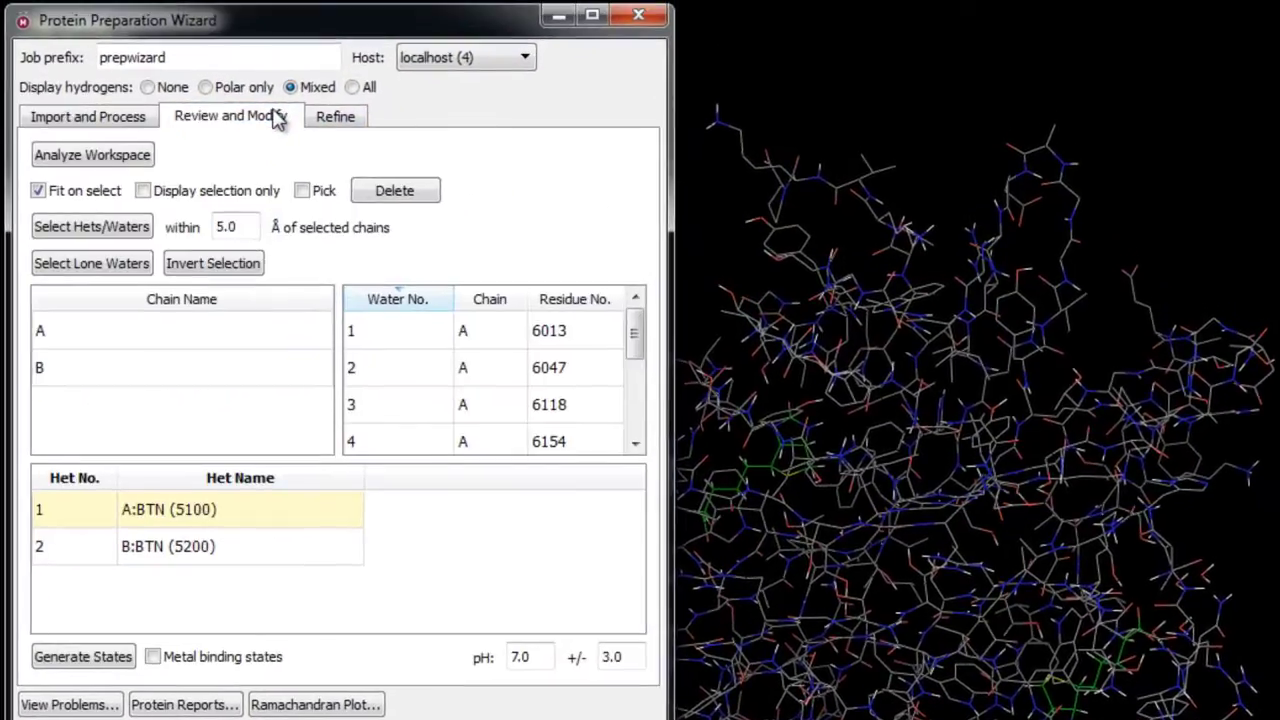
{"action": "left_click", "coordinate": [140, 156]}
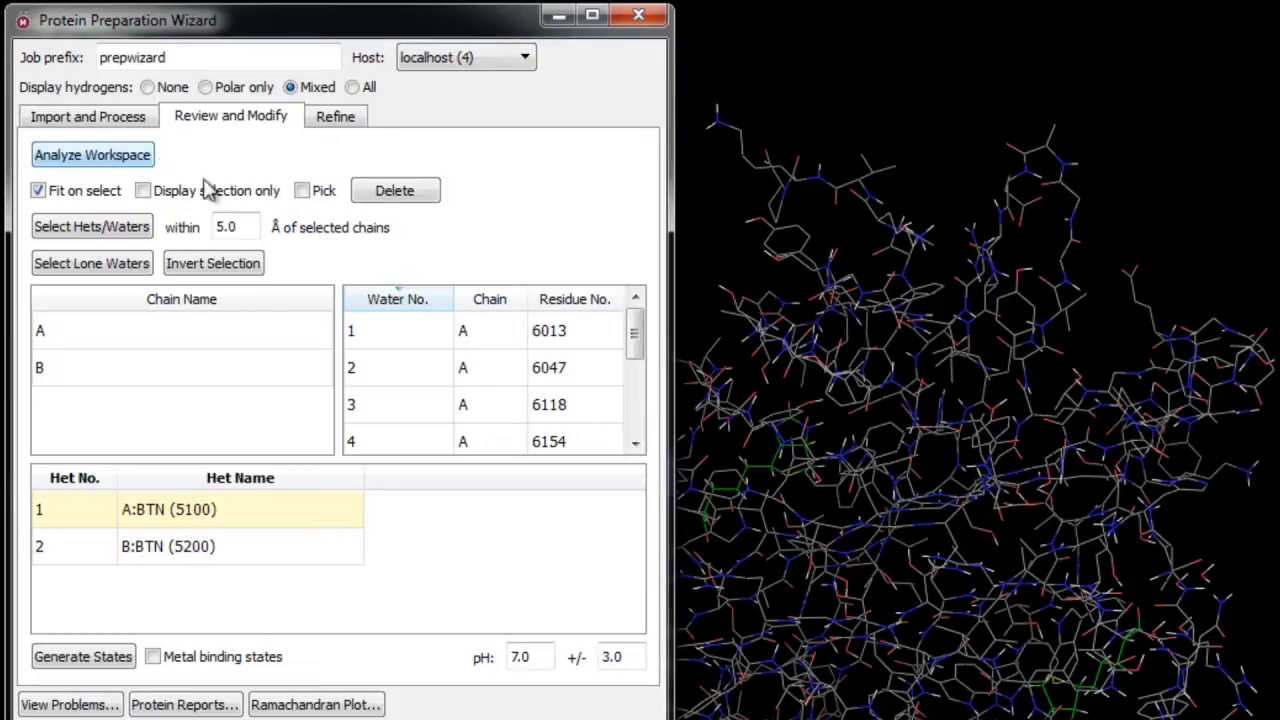
{"action": "left_click", "coordinate": [238, 334]}
{"action": "left_click", "coordinate": [256, 383]}
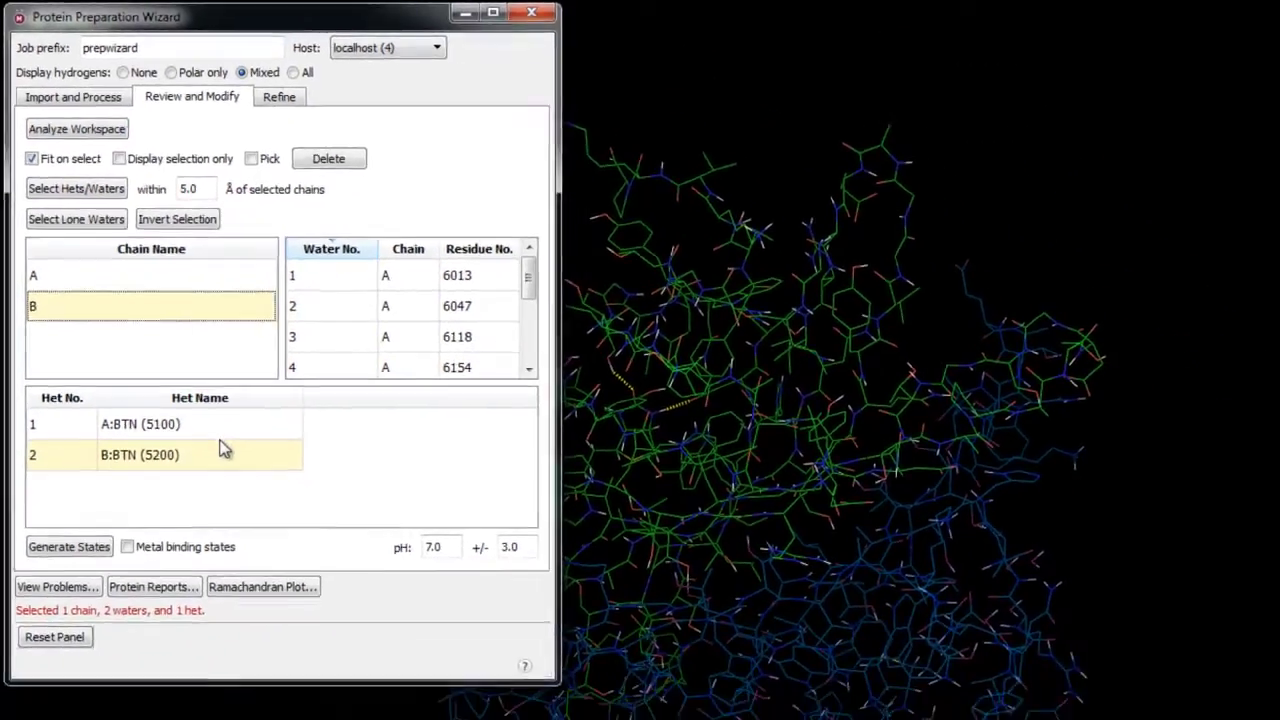
- Generate het states at pH 7.0 +/- 3.0, compare state S2 of A:BTN (5100) and keep its original state
{"action": "left_click", "coordinate": [266, 522]}
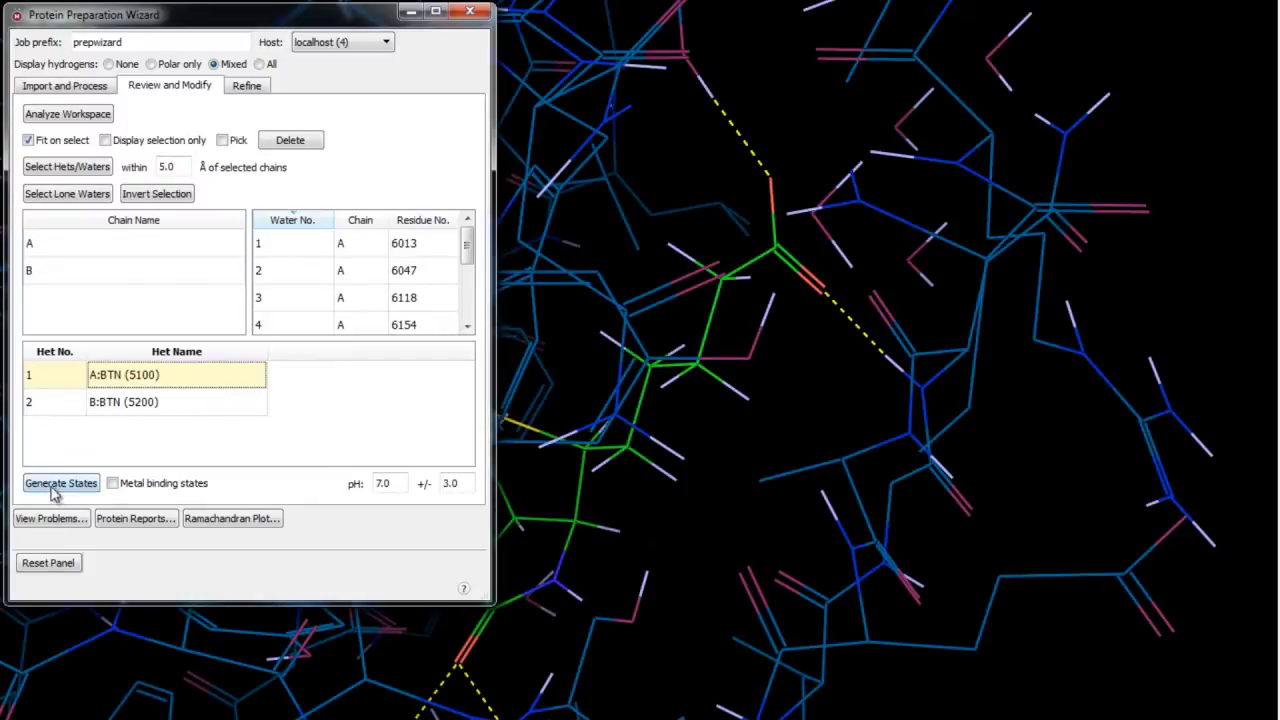
{"action": "left_click", "coordinate": [58, 484]}
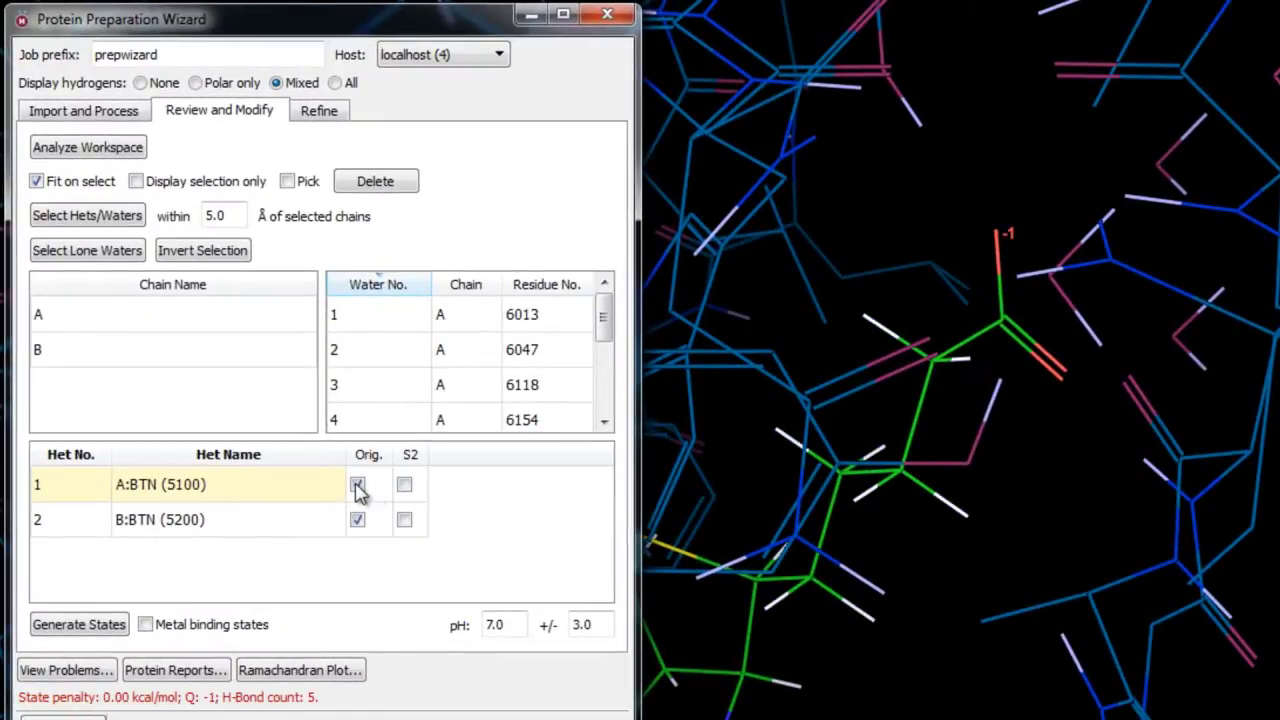
{"action": "left_click", "coordinate": [404, 485]}
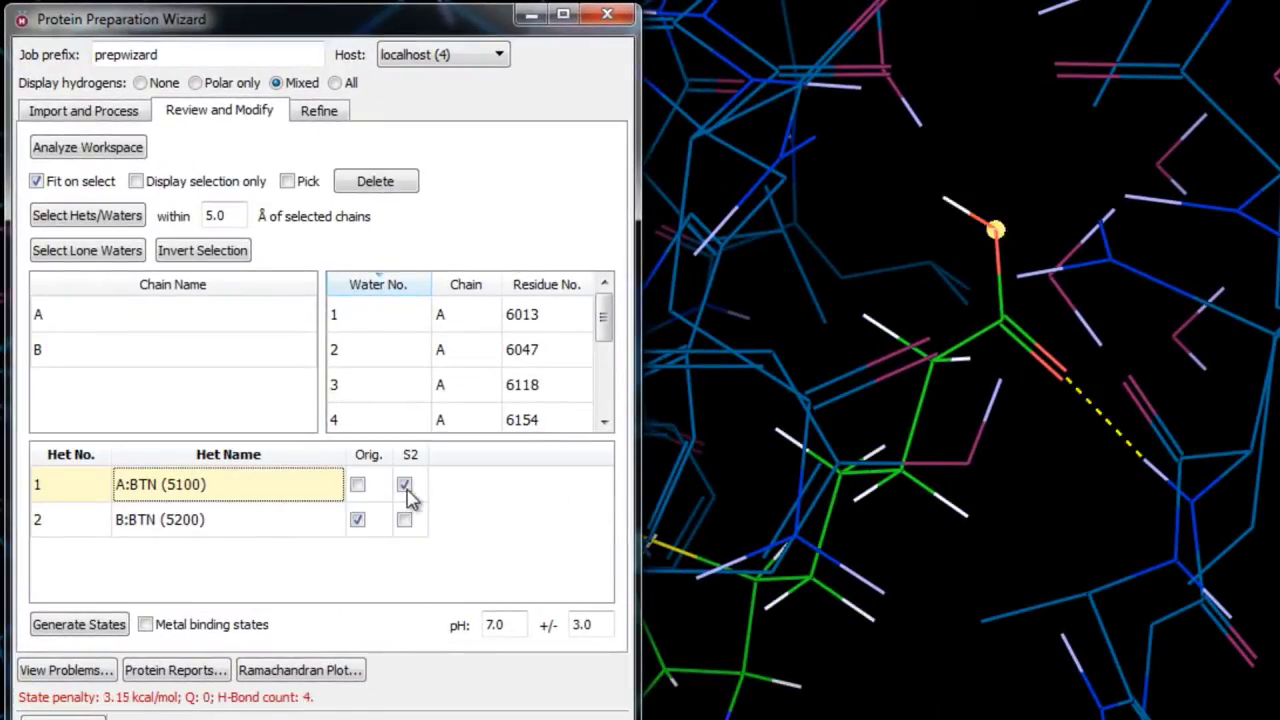
{"action": "left_click", "coordinate": [357, 485]}
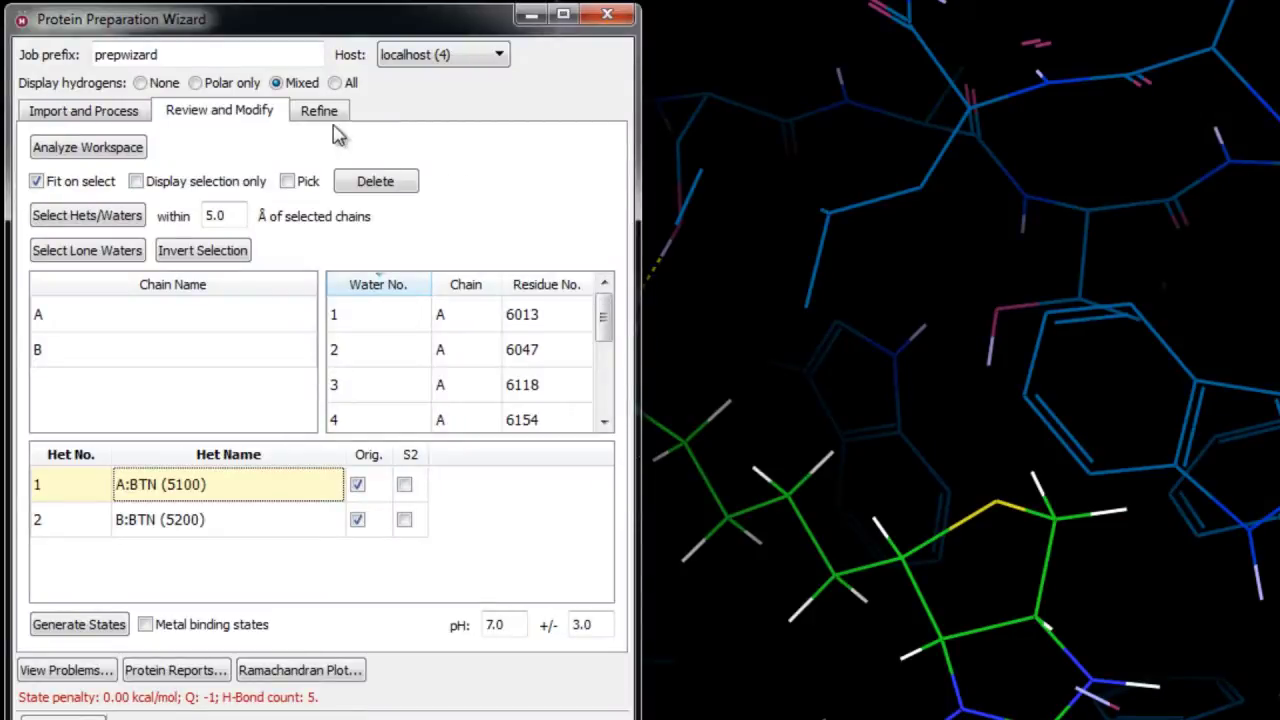
- Optimize the H-bond assignment using PROPKA at pH 7.0, and run the restrained minimization with OPLS_2005 and 0.30 Å RMSD
{"action": "left_click", "coordinate": [322, 112]}
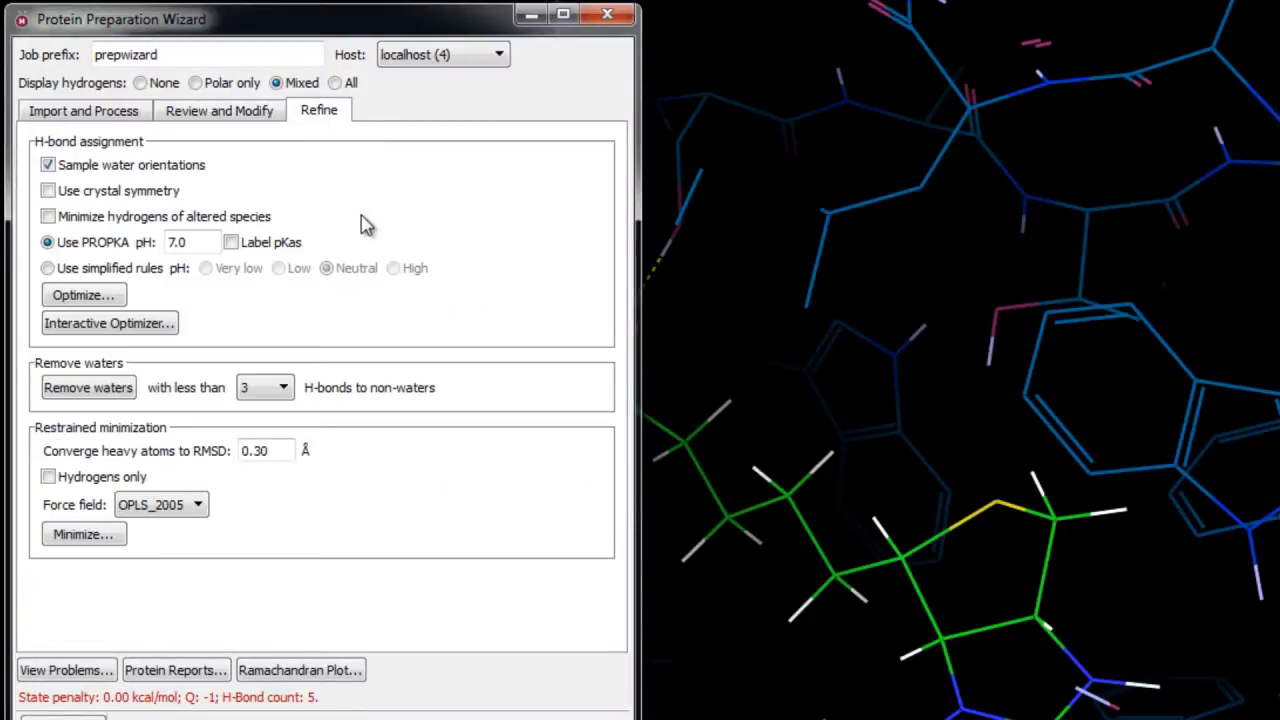
{"action": "left_click", "coordinate": [105, 296]}
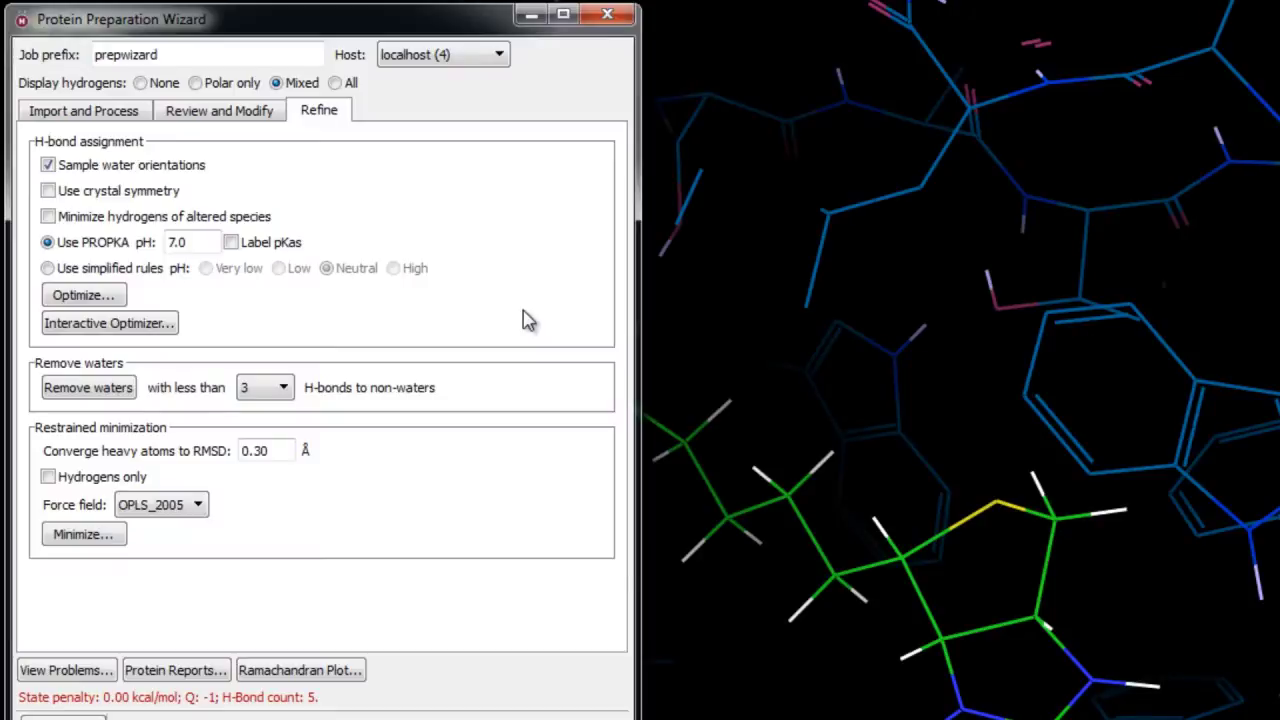
{"action": "left_click", "coordinate": [80, 533]}
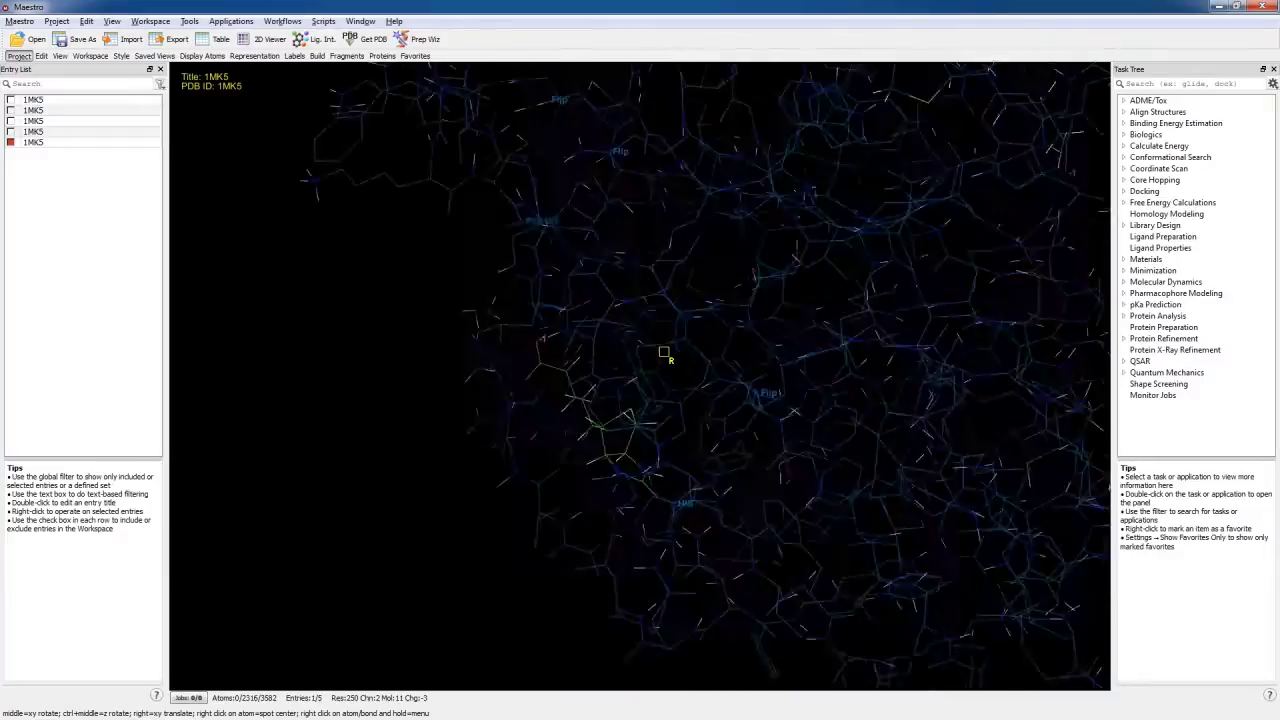
- Display ribbons for the prepared 1MK5 protein in the workspace
{"action": "left_click", "coordinate": [254, 55]}
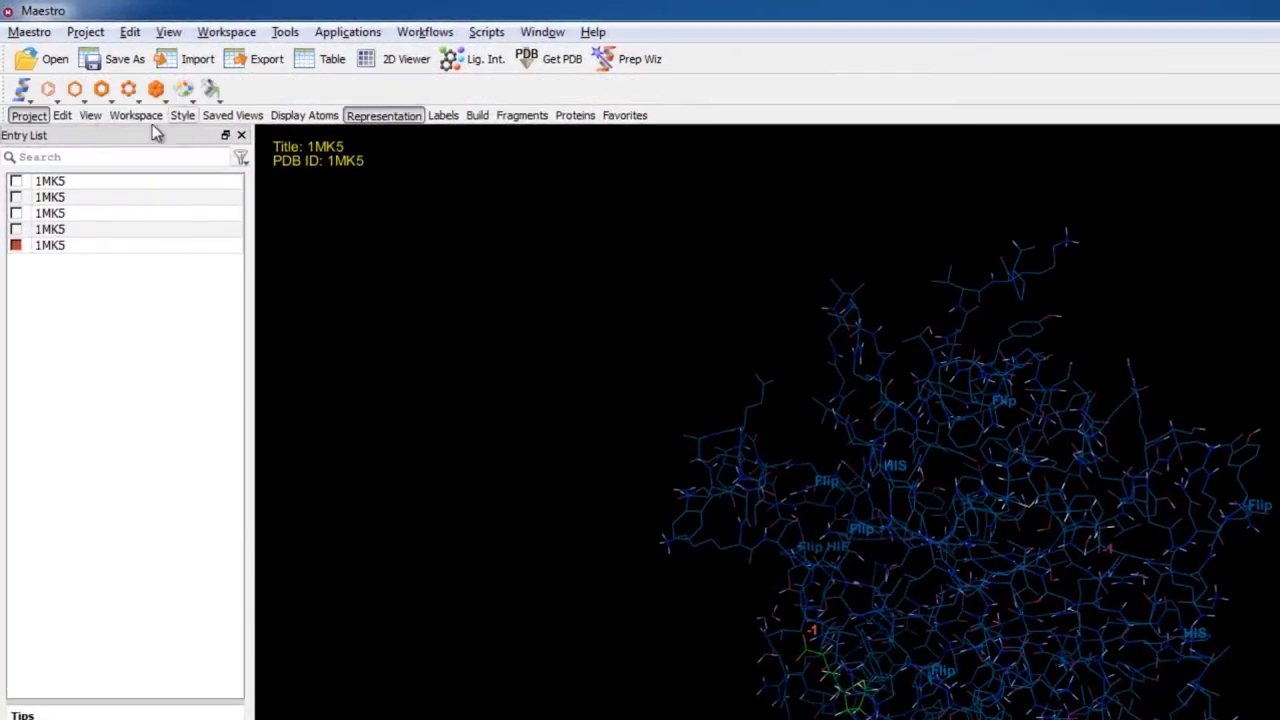
{"action": "left_click", "coordinate": [21, 89]}
{"action": "left_click", "coordinate": [40, 120]}
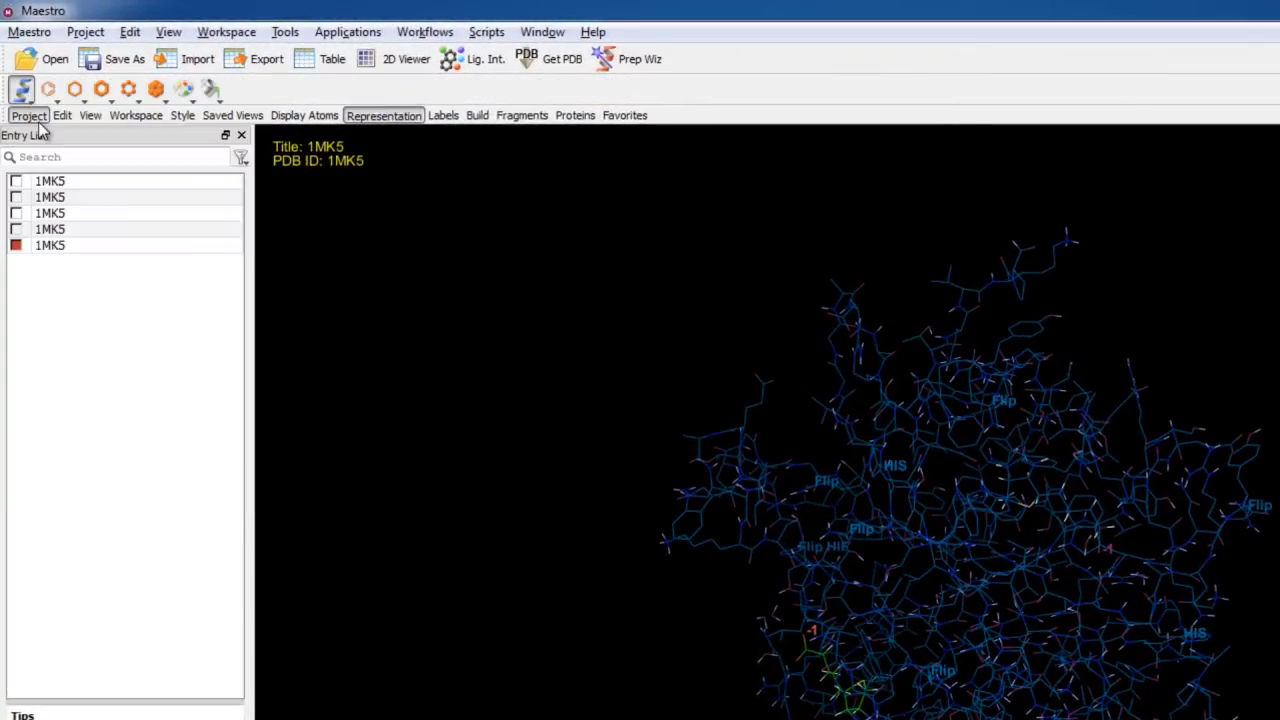
- Delete all atom and residue labels from the workspace structure and put away the representation and label tools
{"action": "left_click", "coordinate": [443, 115]}
{"action": "left_click", "coordinate": [30, 98]}
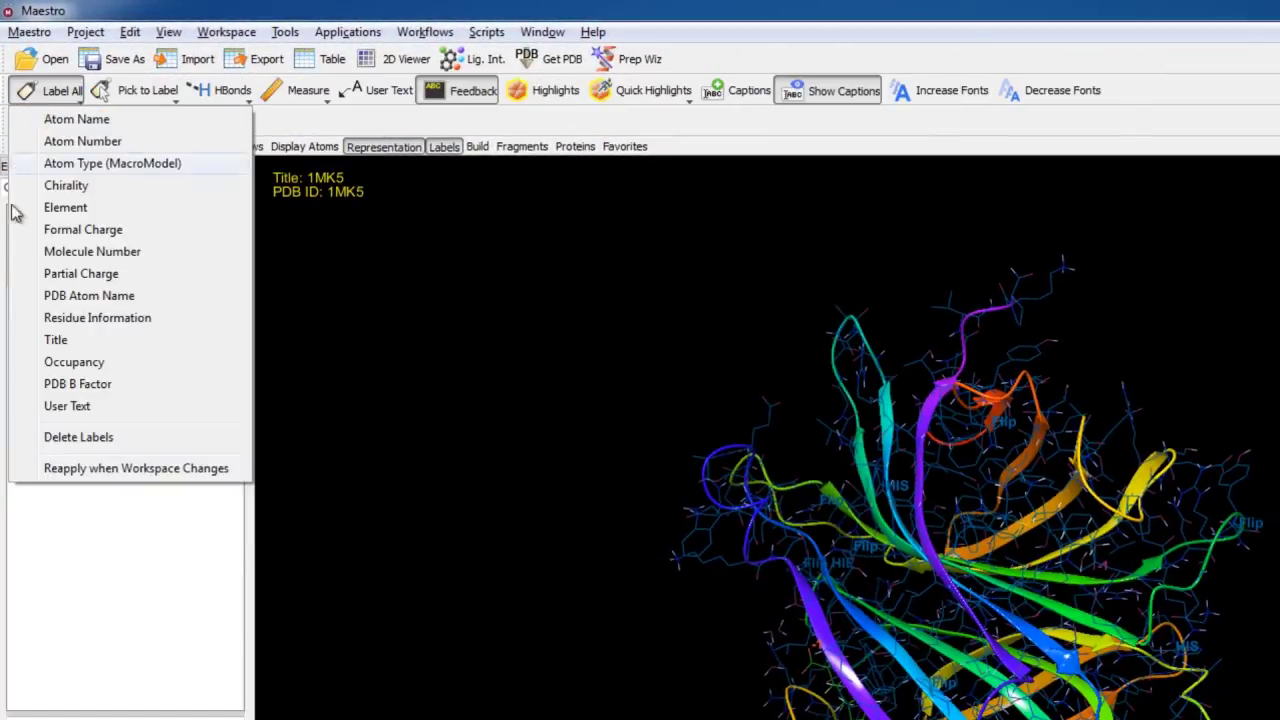
{"action": "left_click", "coordinate": [100, 441]}
{"action": "left_click", "coordinate": [386, 150]}
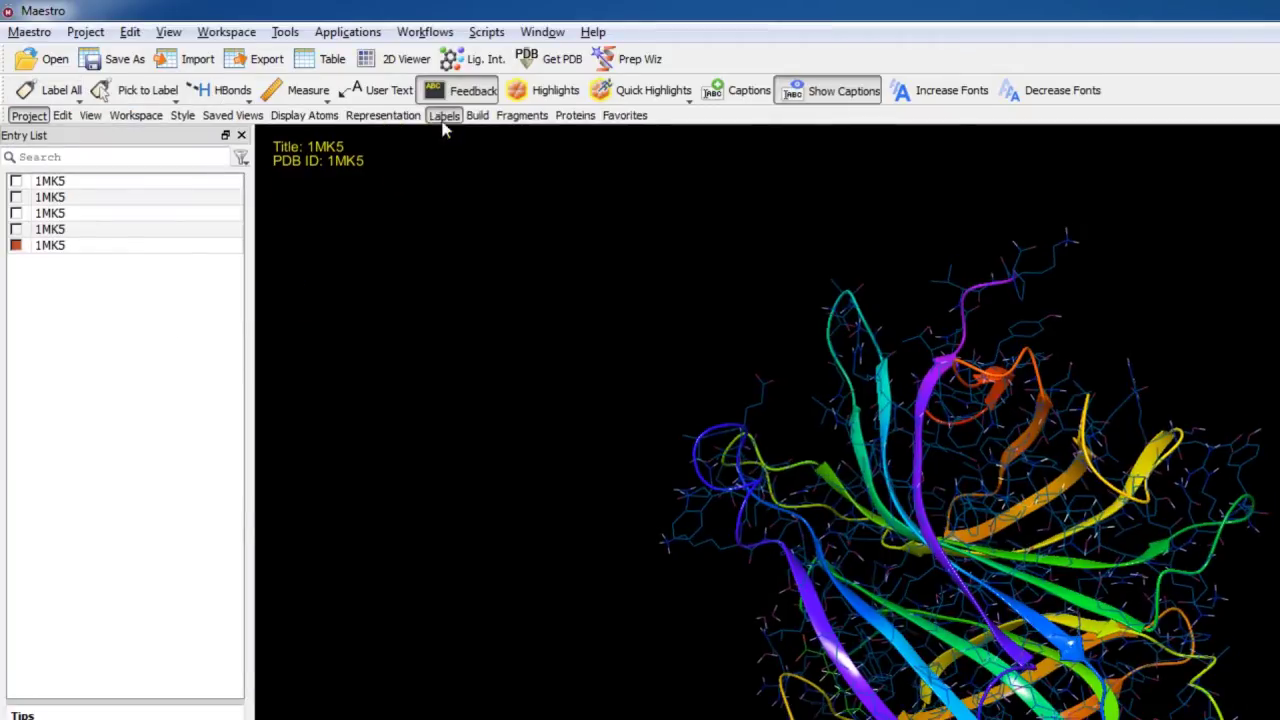
{"action": "left_click", "coordinate": [443, 116]}
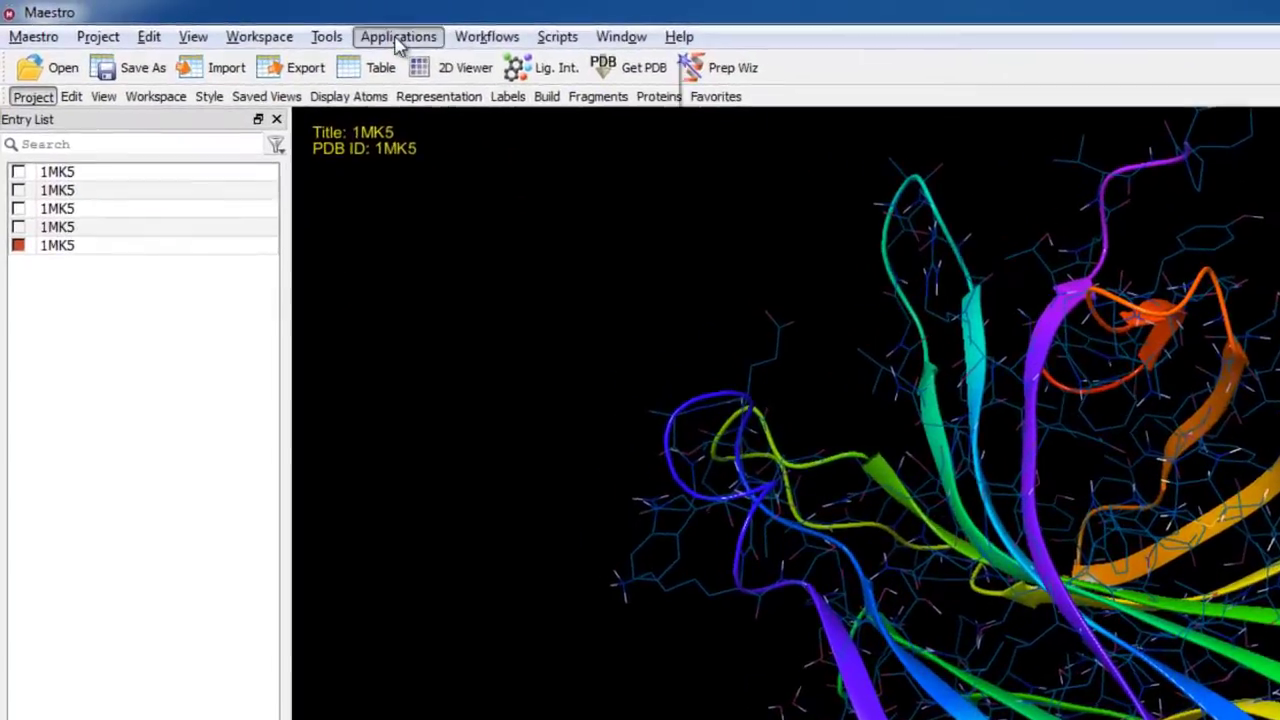
- Look through the Desmond applications and the Molecular Dynamics tasks for the system-building tools
{"action": "left_click", "coordinate": [348, 32]}
{"action": "mouse_move", "coordinate": [640, 277]}
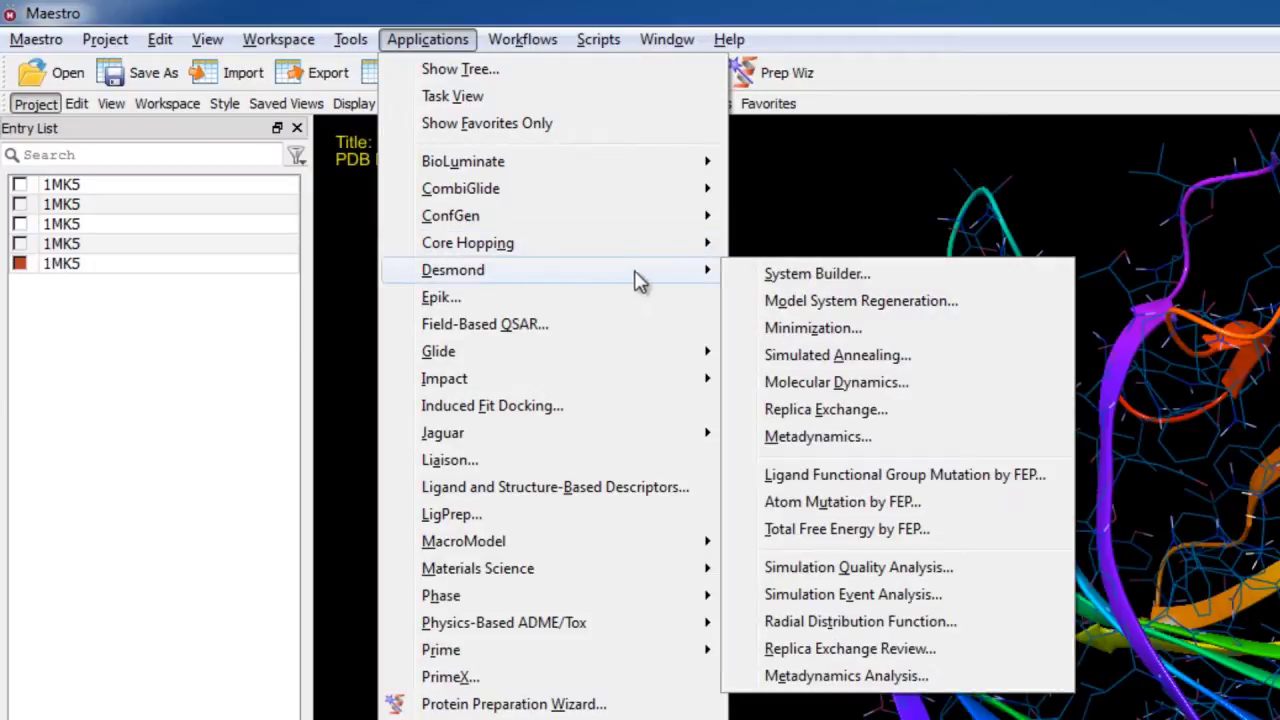
{"action": "left_click", "coordinate": [745, 277]}
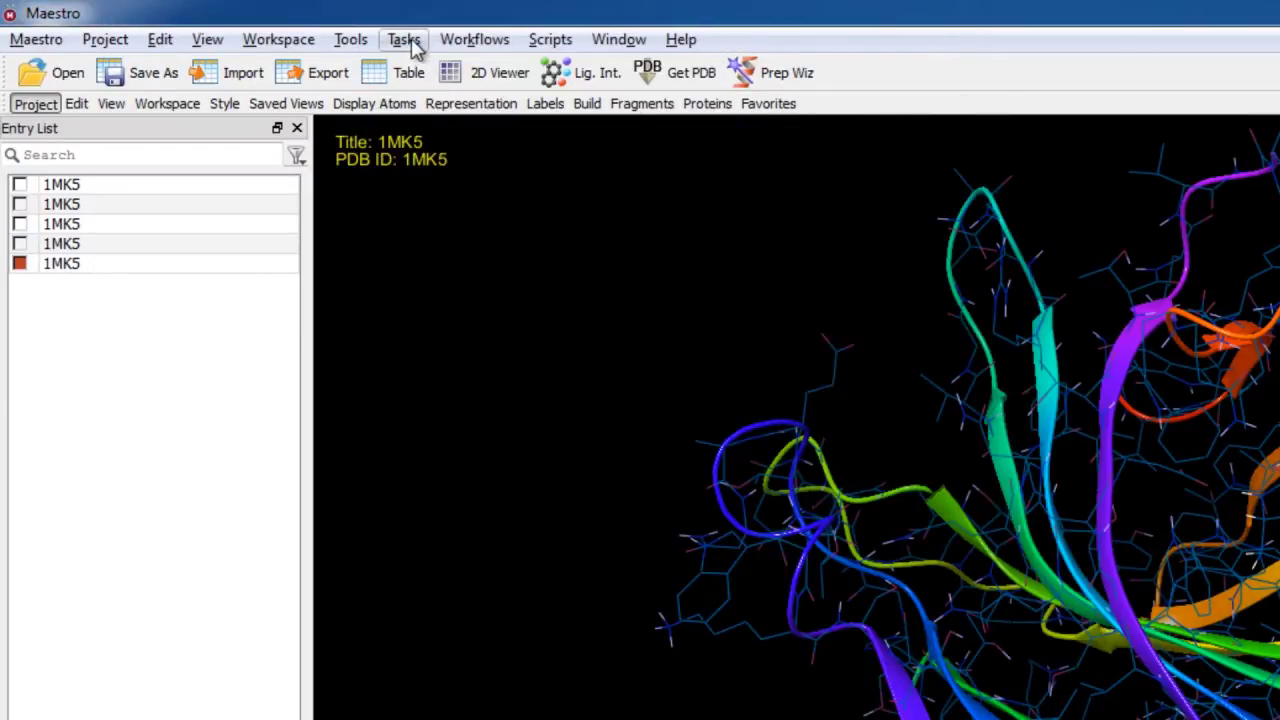
{"action": "left_click", "coordinate": [406, 40]}
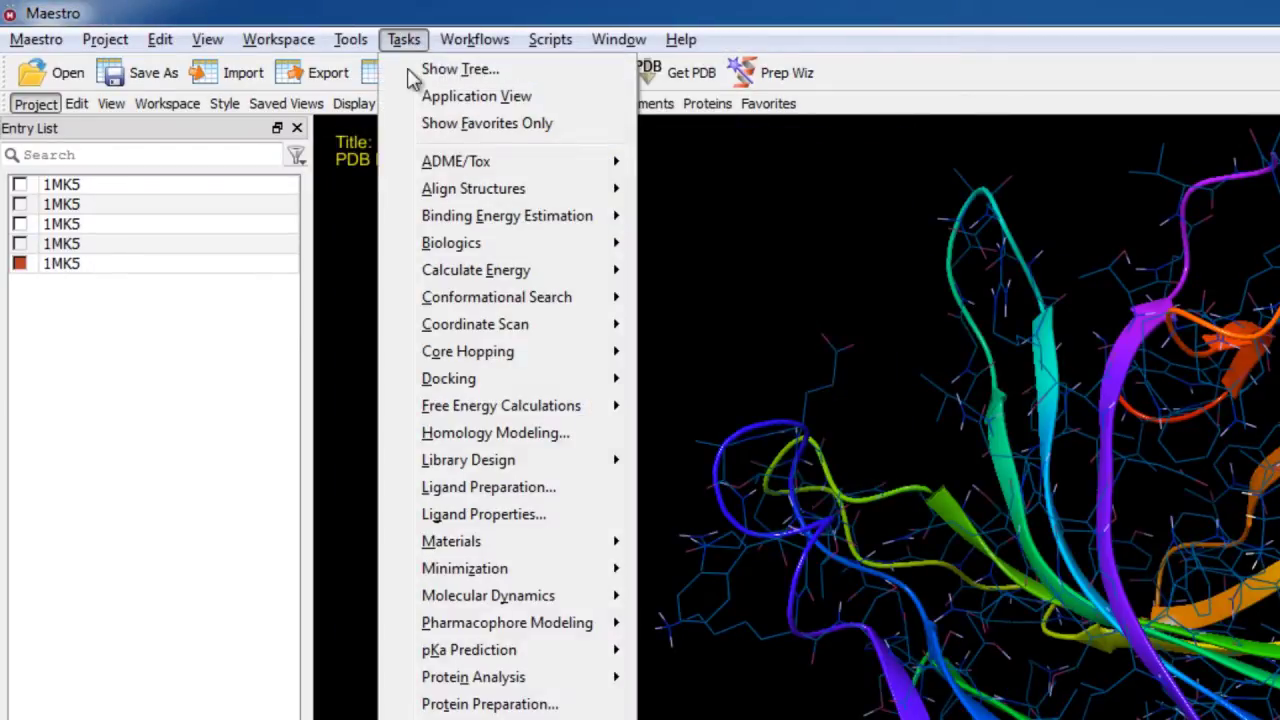
{"action": "mouse_move", "coordinate": [576, 597]}
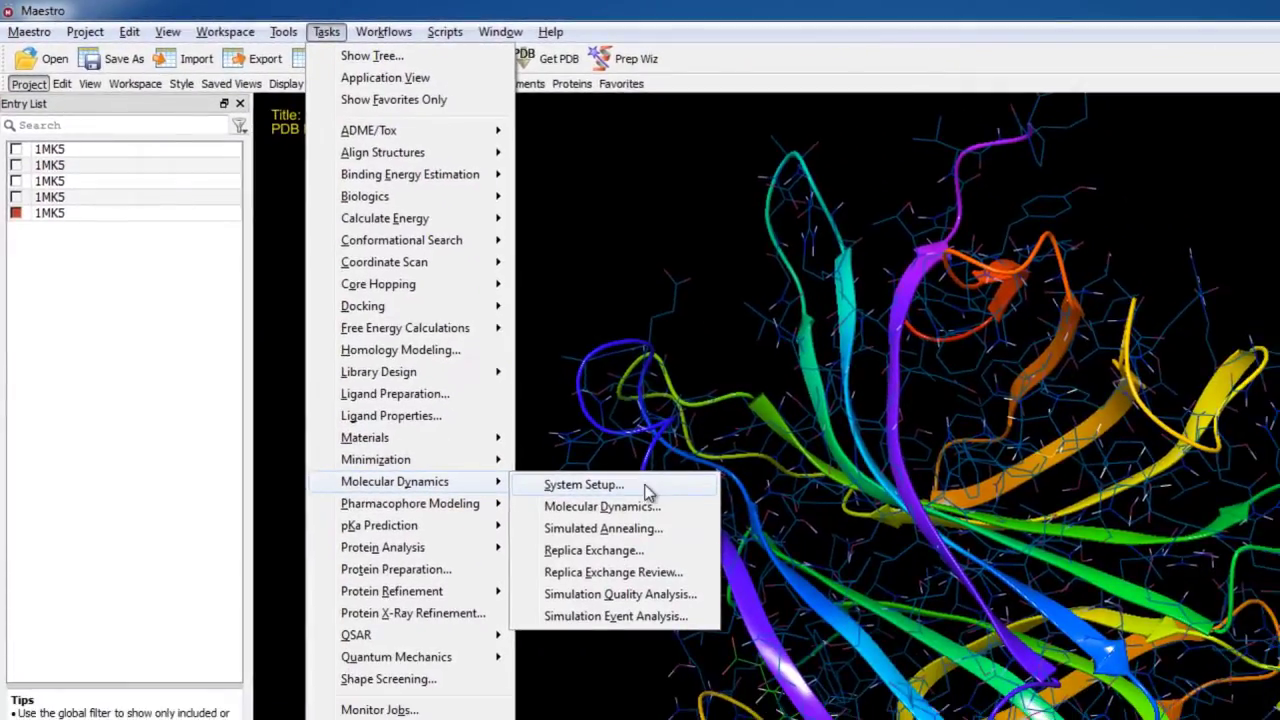
{"action": "left_click", "coordinate": [645, 488]}
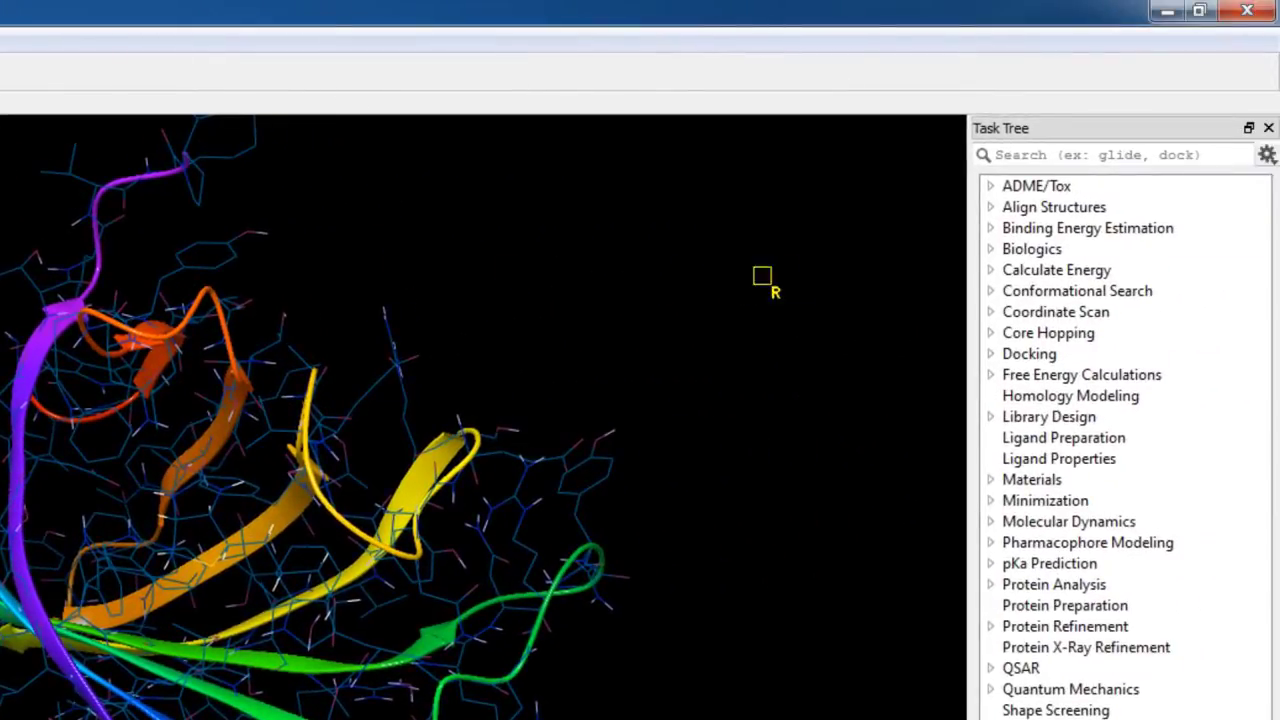
- Search the task tree for "sys" and open System Setup for molecular dynamics
{"action": "left_click", "coordinate": [1049, 155]}
{"action": "type", "text": "sys"}
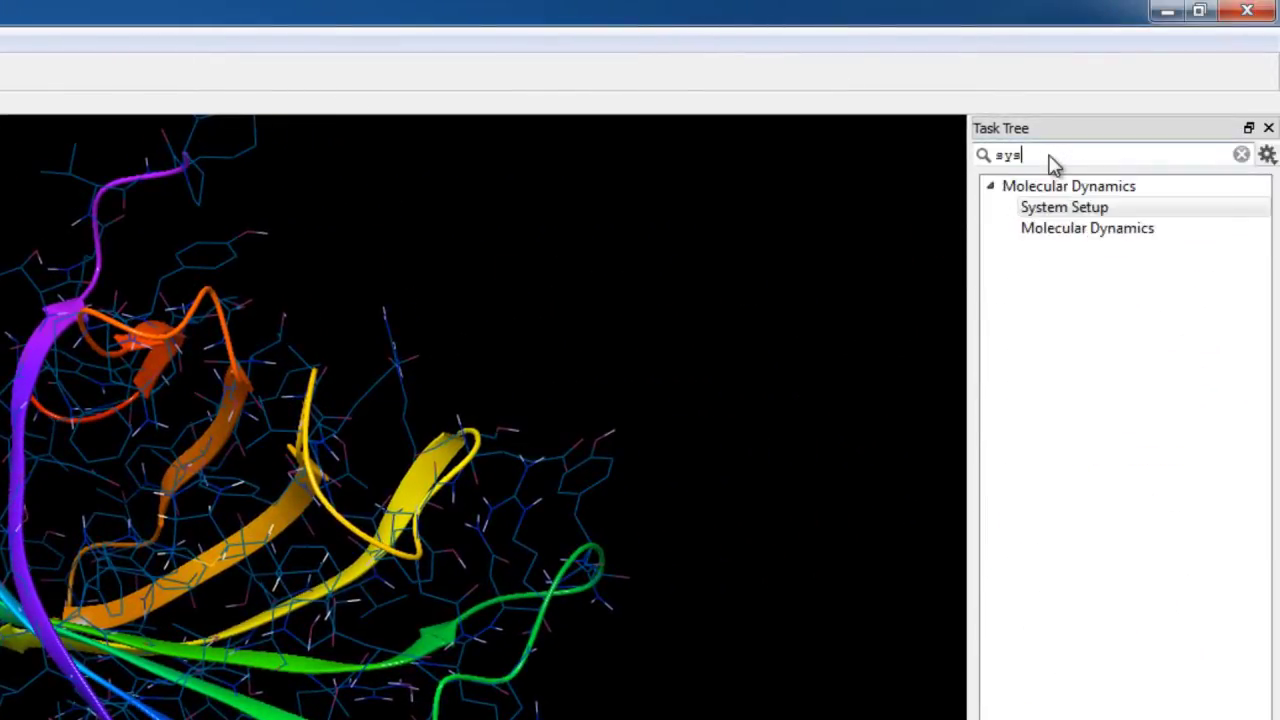
{"action": "left_click", "coordinate": [1066, 208]}
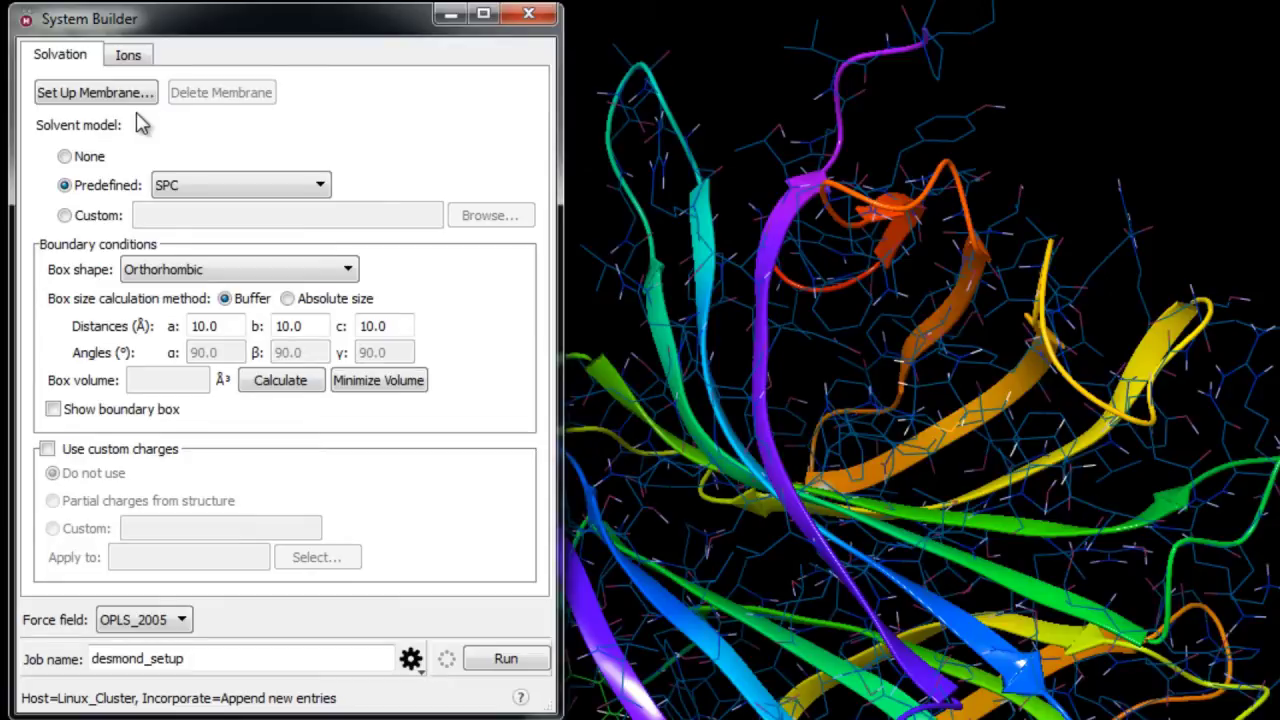
- Set the predefined solvent model to TIP3P and keep the box shape as Orthorhombic
{"action": "left_click", "coordinate": [322, 188]}
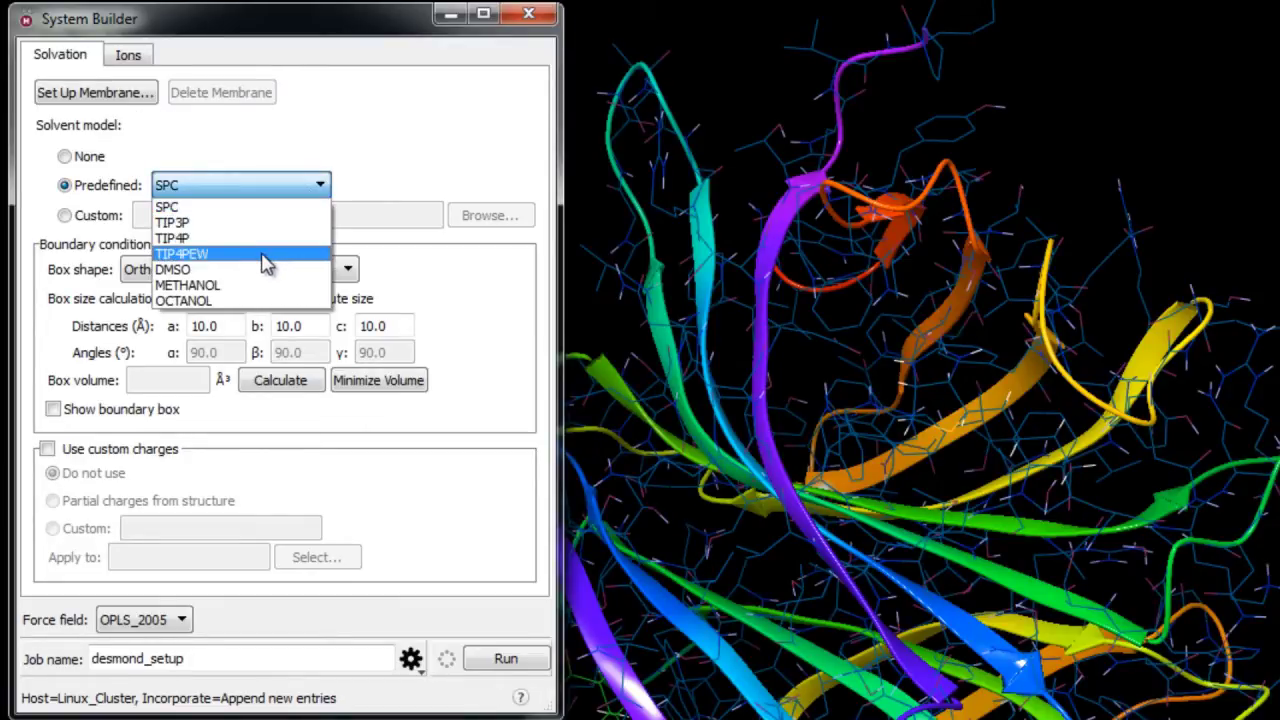
{"action": "left_click", "coordinate": [195, 222]}
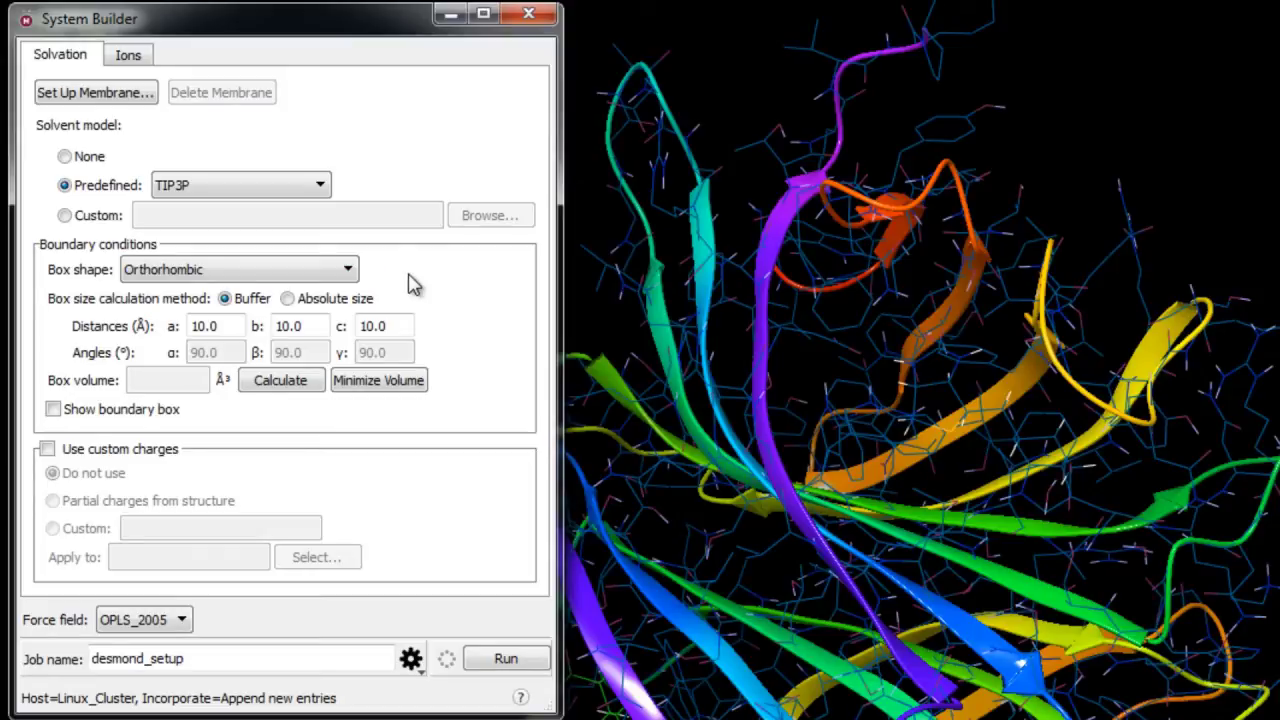
{"action": "left_click", "coordinate": [347, 272]}
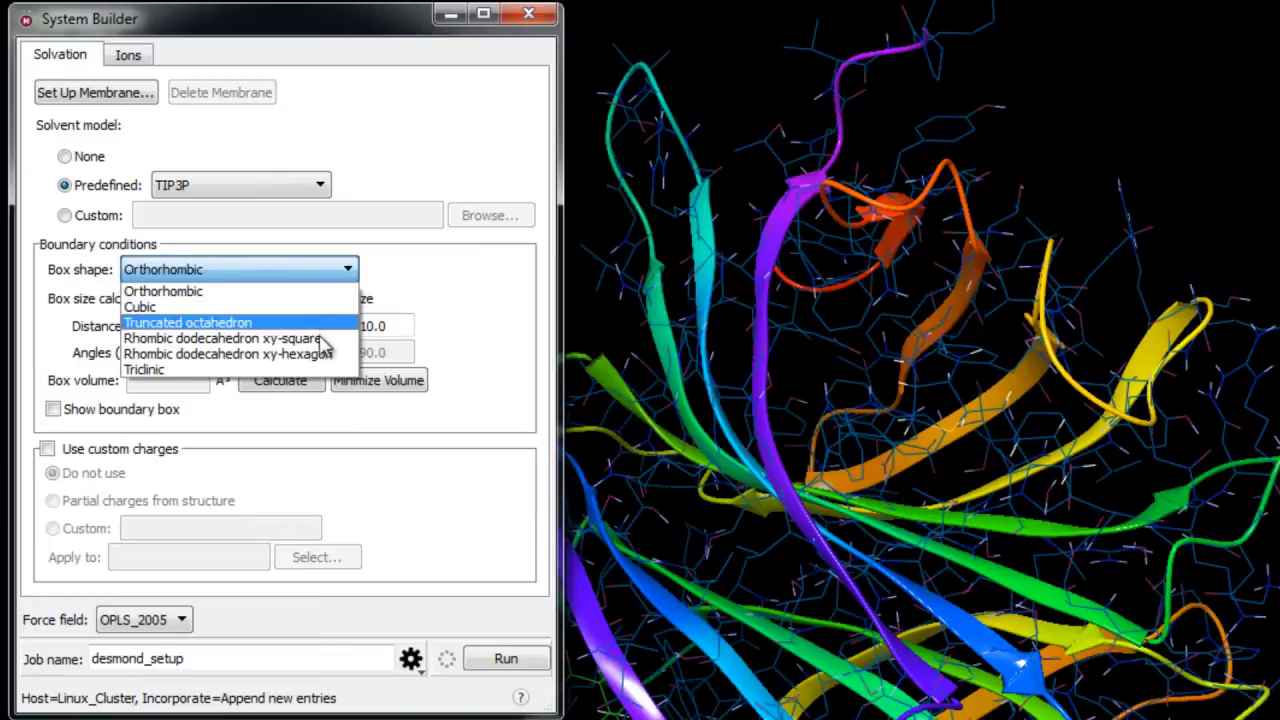
{"action": "left_click", "coordinate": [240, 291]}
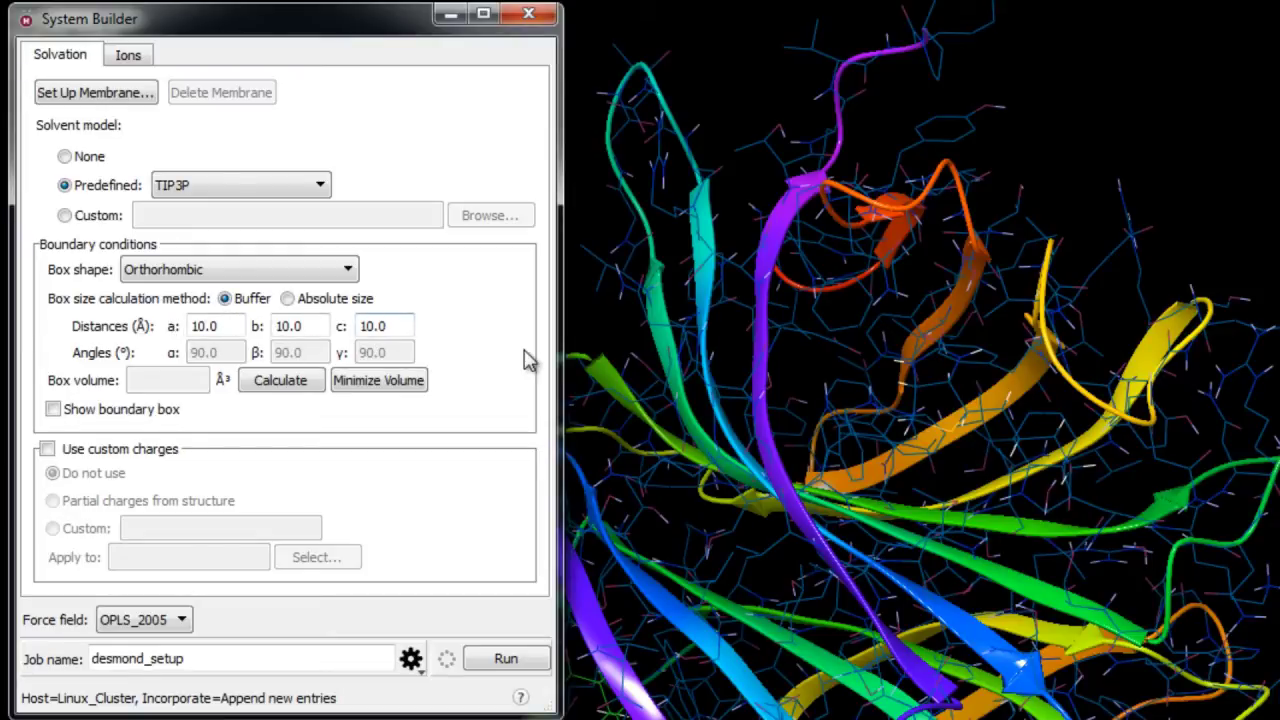
- Calculate the solvent box volume, minimize it and show the boundary box around the protein
{"action": "left_click", "coordinate": [285, 385]}
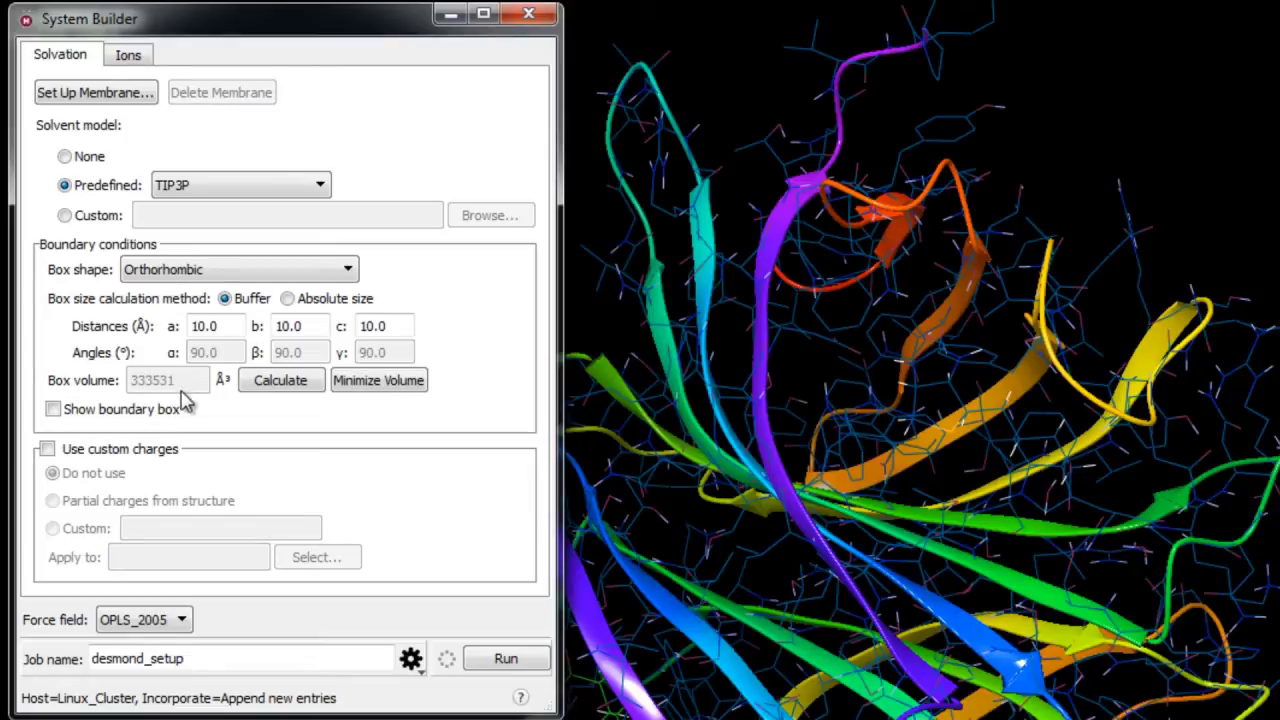
{"action": "left_click", "coordinate": [411, 388]}
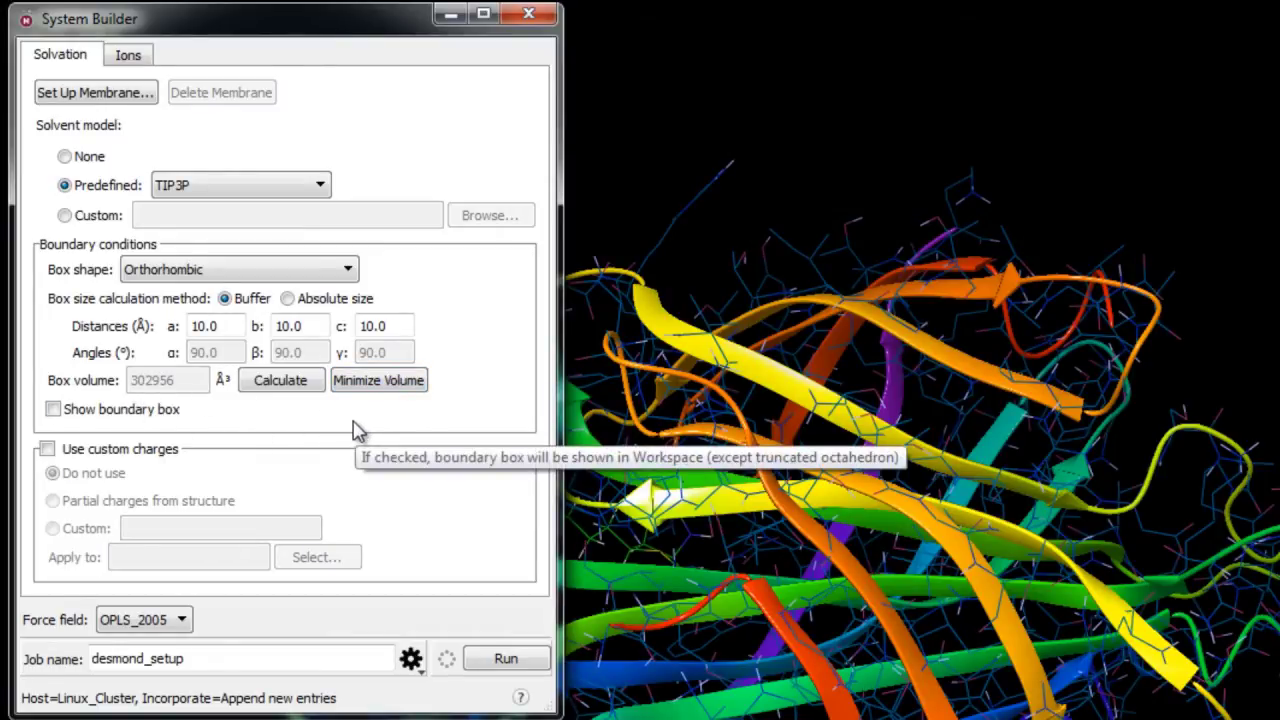
{"action": "left_click", "coordinate": [53, 409]}
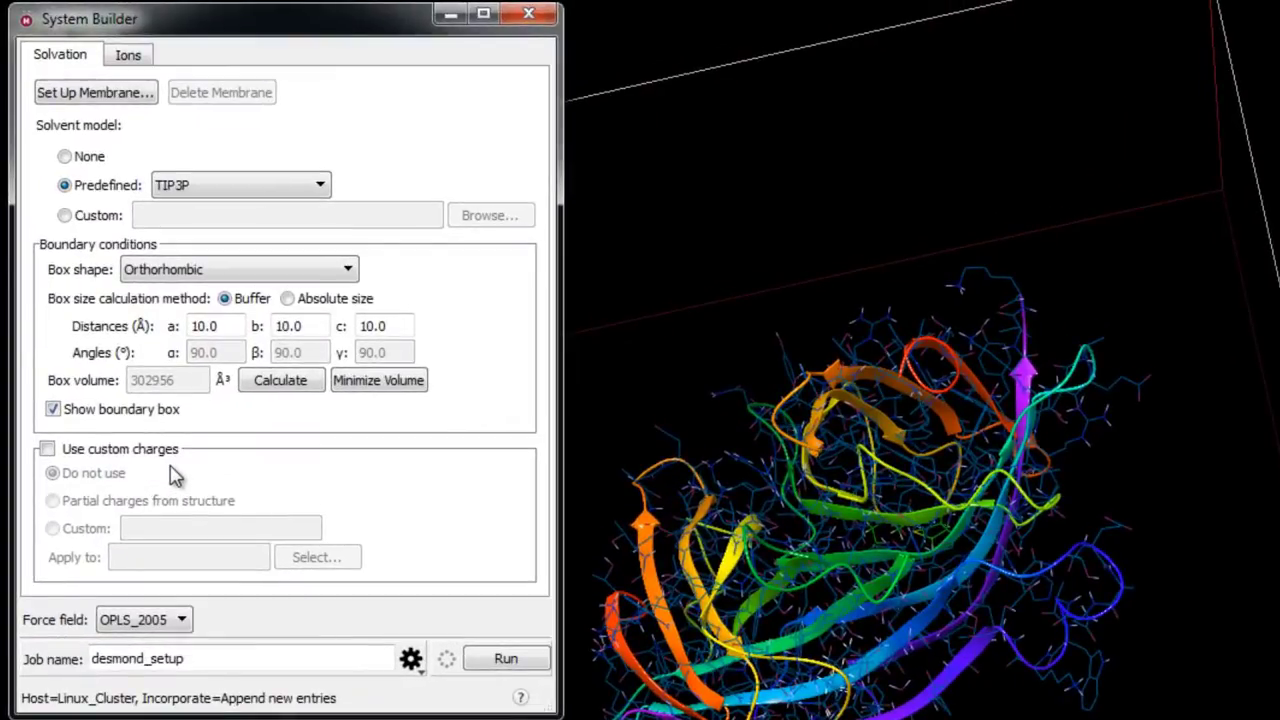
- Exclude ion and salt placement within 20 Å of the ligand by selecting residue type BTN as the excluded region
{"action": "left_click", "coordinate": [130, 56]}
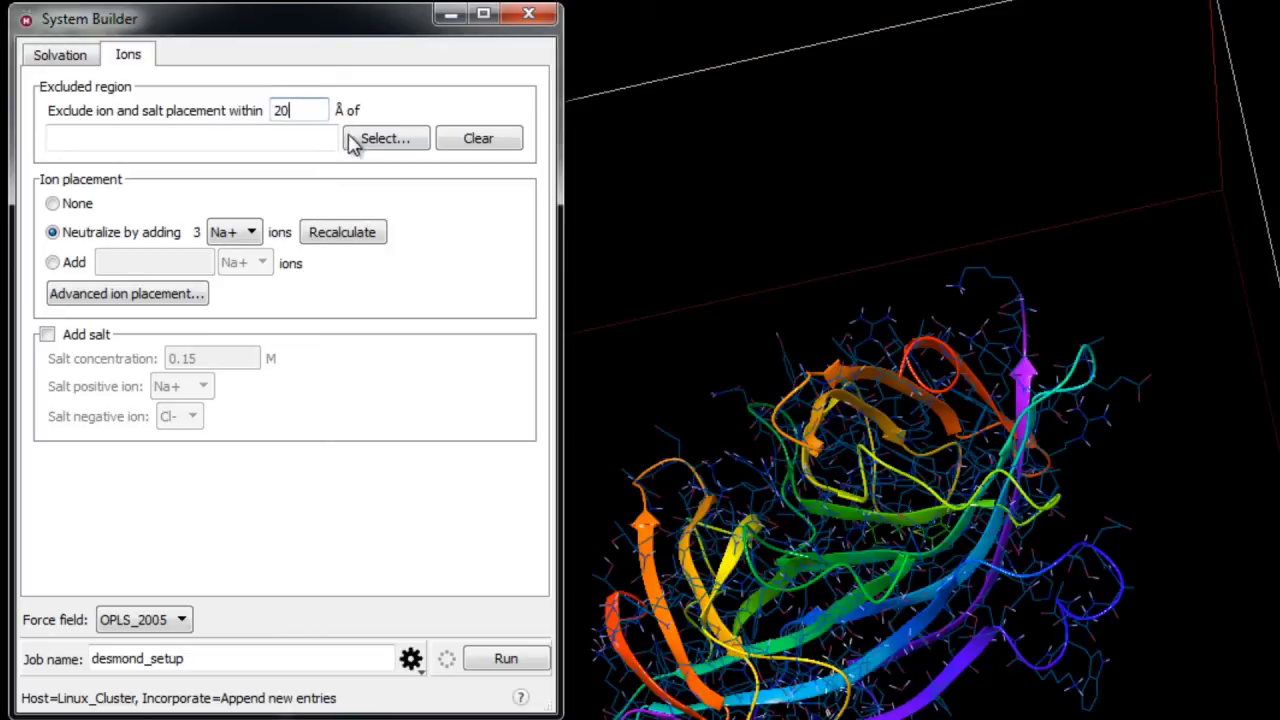
{"action": "left_click", "coordinate": [400, 143]}
{"action": "left_click", "coordinate": [115, 73]}
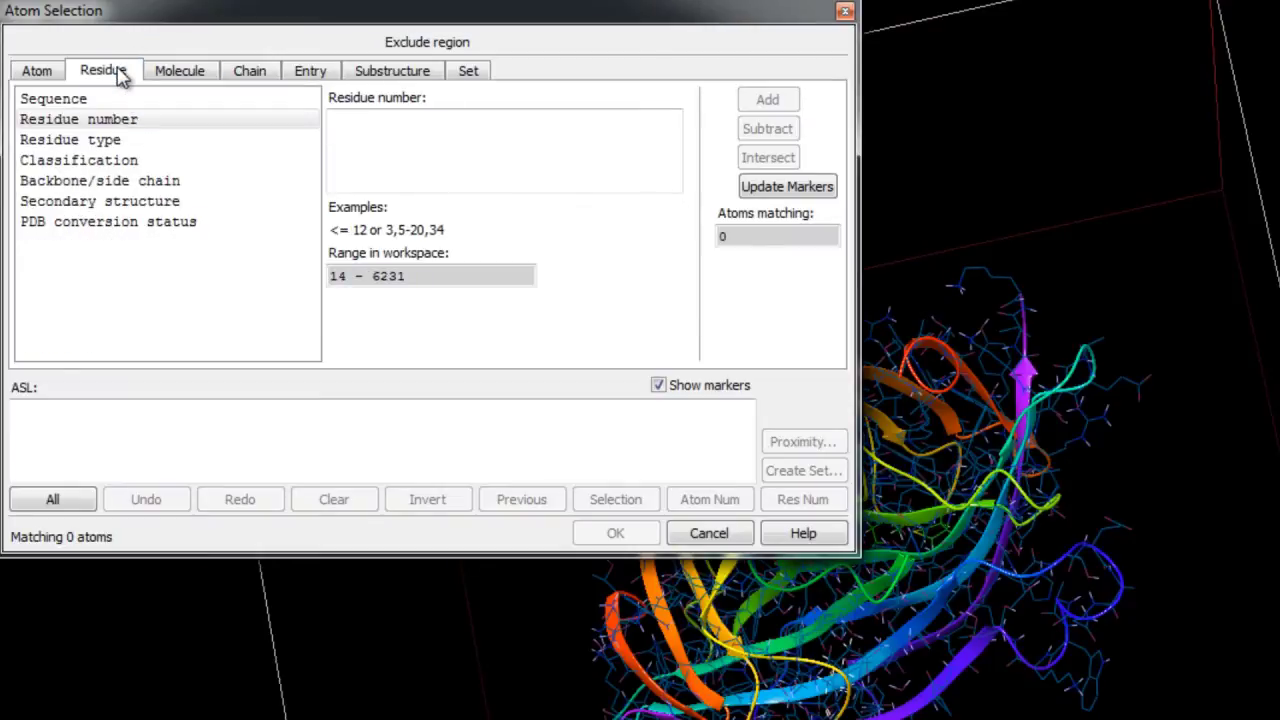
{"action": "left_click", "coordinate": [95, 140]}
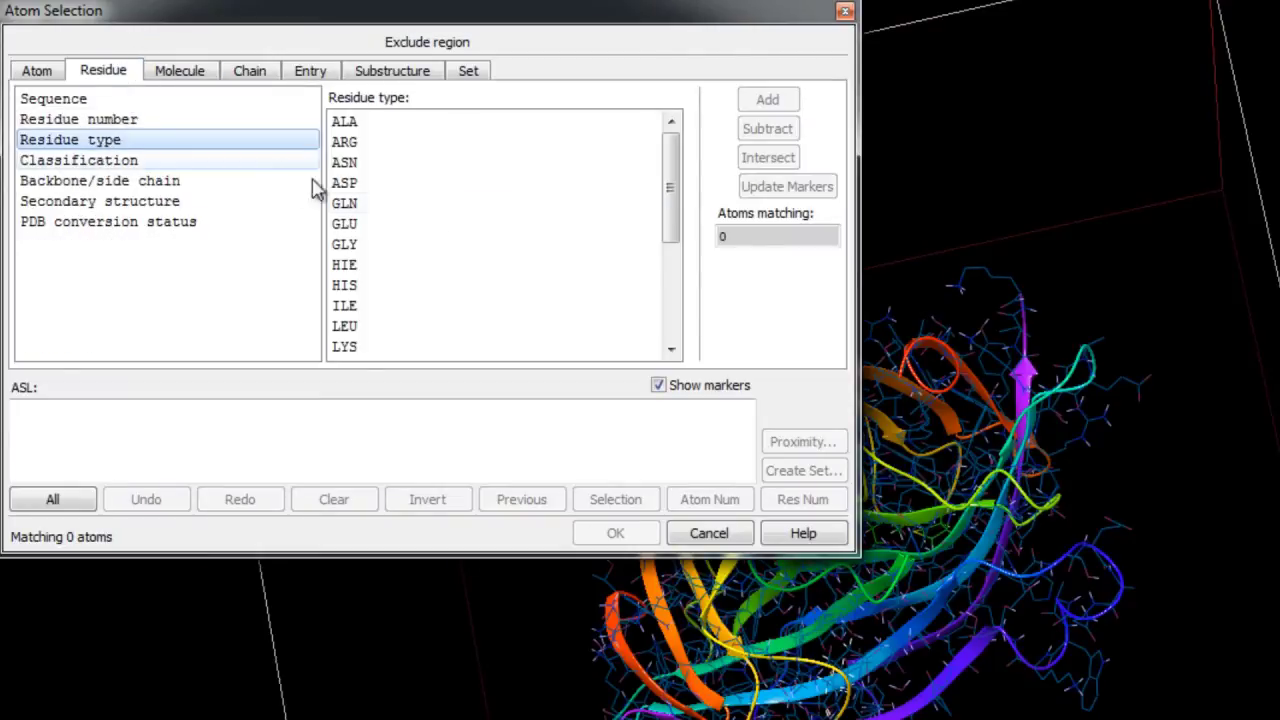
{"action": "scroll", "coordinate": [420, 257], "scroll_direction": "down", "scroll_amount": 4}
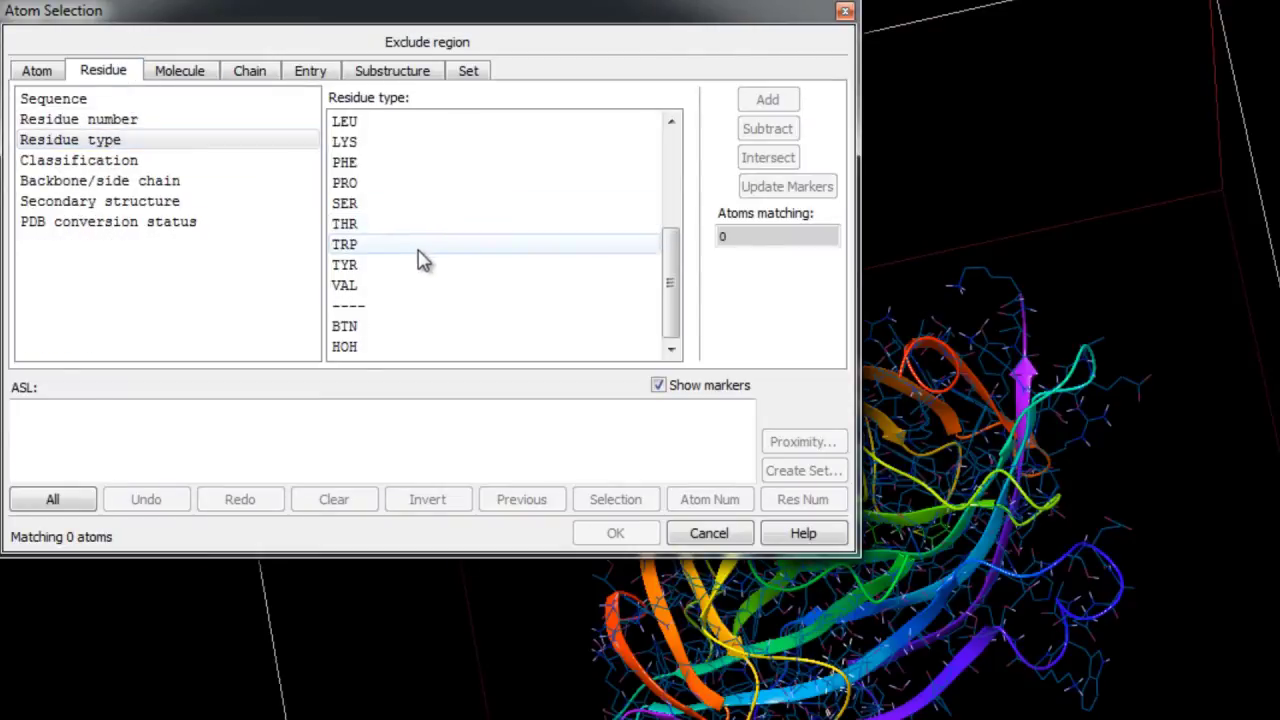
{"action": "left_click", "coordinate": [362, 330]}
{"action": "left_click", "coordinate": [767, 101]}
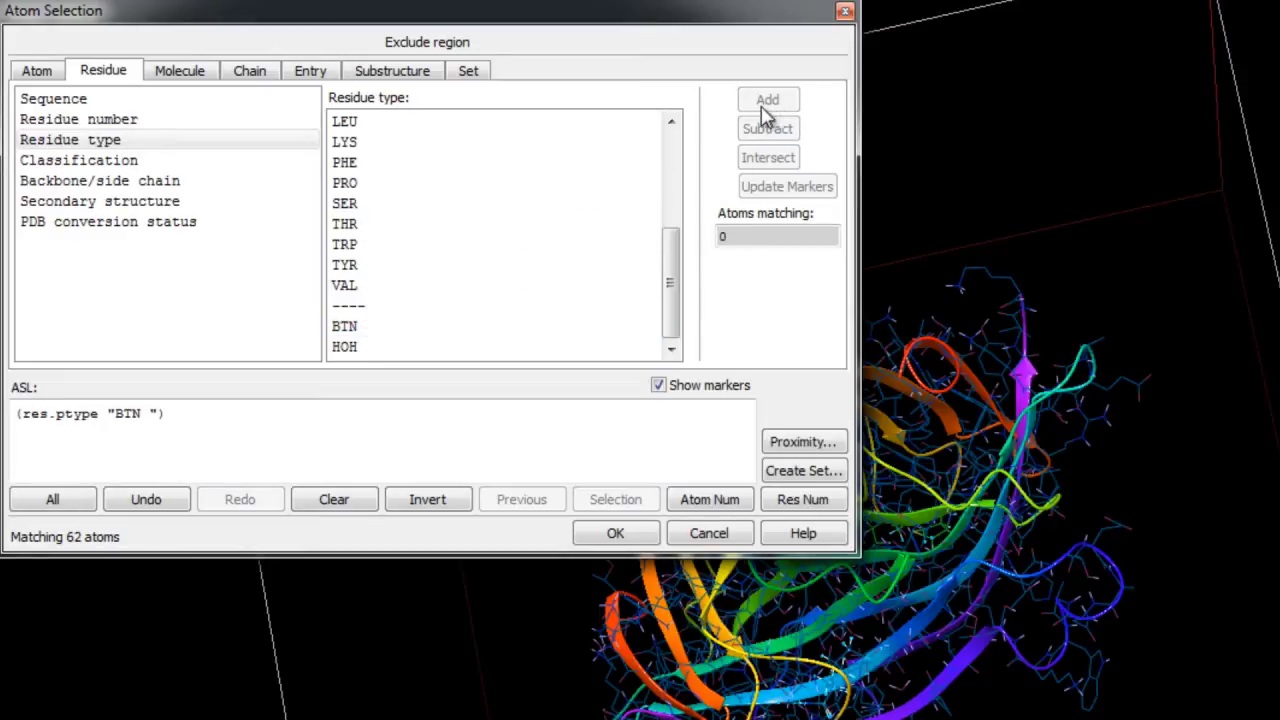
{"action": "left_click", "coordinate": [612, 537]}
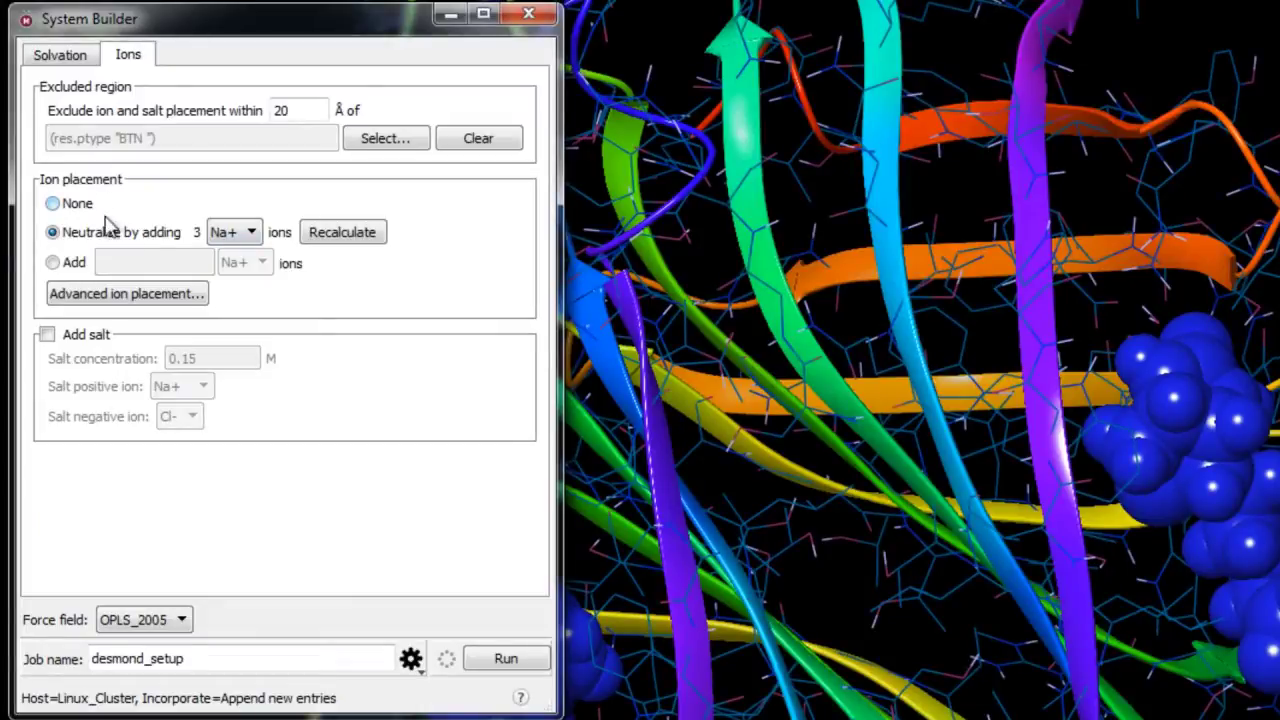
- Recalculate the neutralizing Na+ ions and add salt at 0.15 M with Na+ as positive and Cl- as negative ion
{"action": "left_click", "coordinate": [348, 236]}
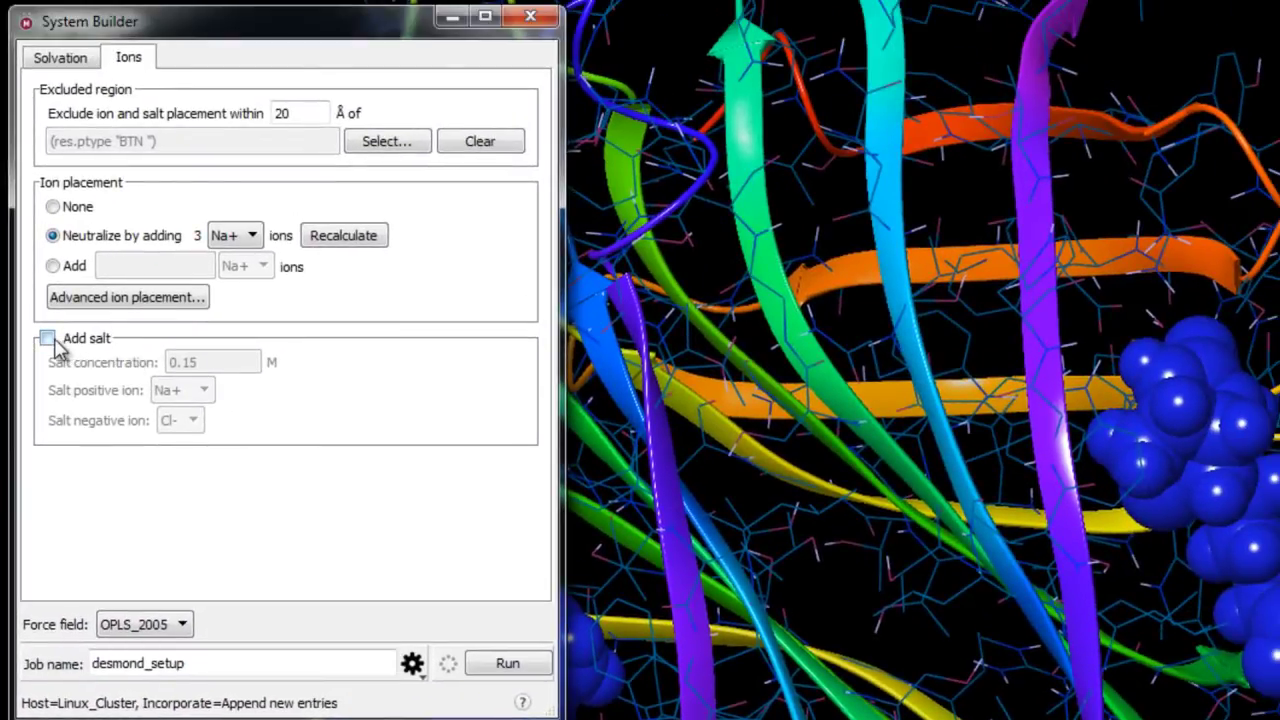
{"action": "left_click", "coordinate": [50, 340]}
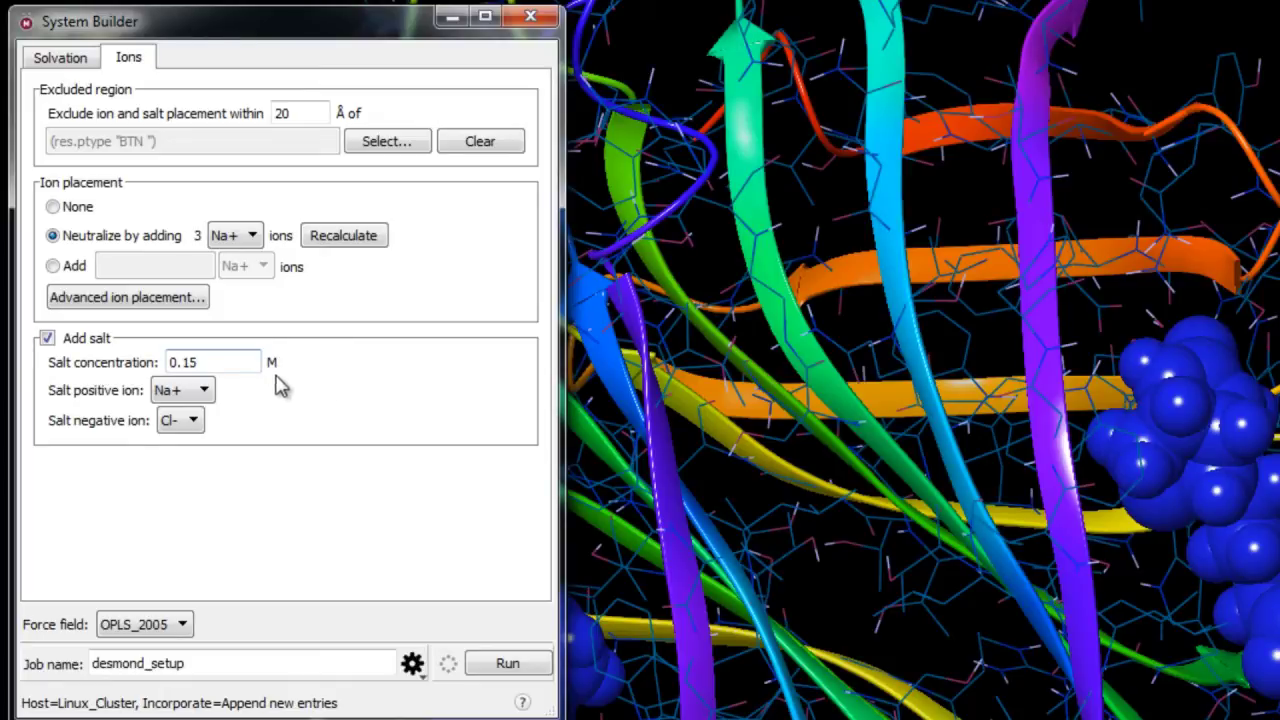
{"action": "left_click", "coordinate": [190, 390]}
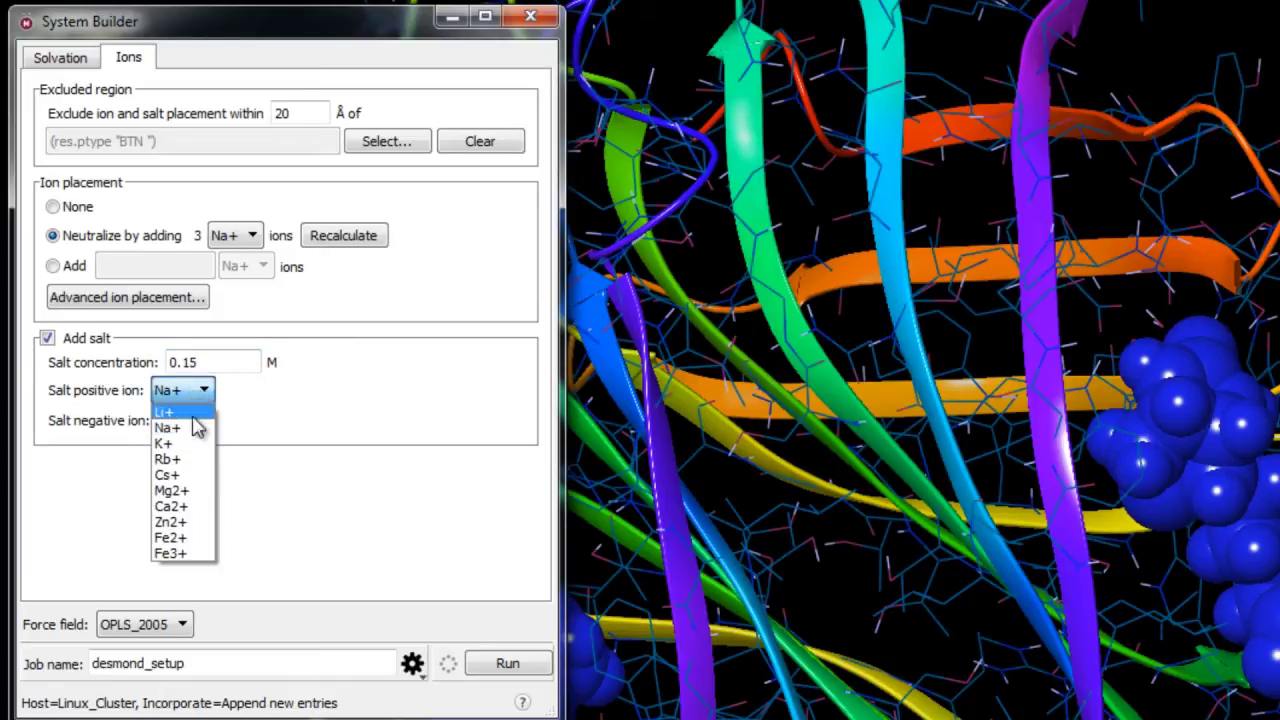
{"action": "left_click", "coordinate": [172, 427]}
{"action": "left_click", "coordinate": [189, 420]}
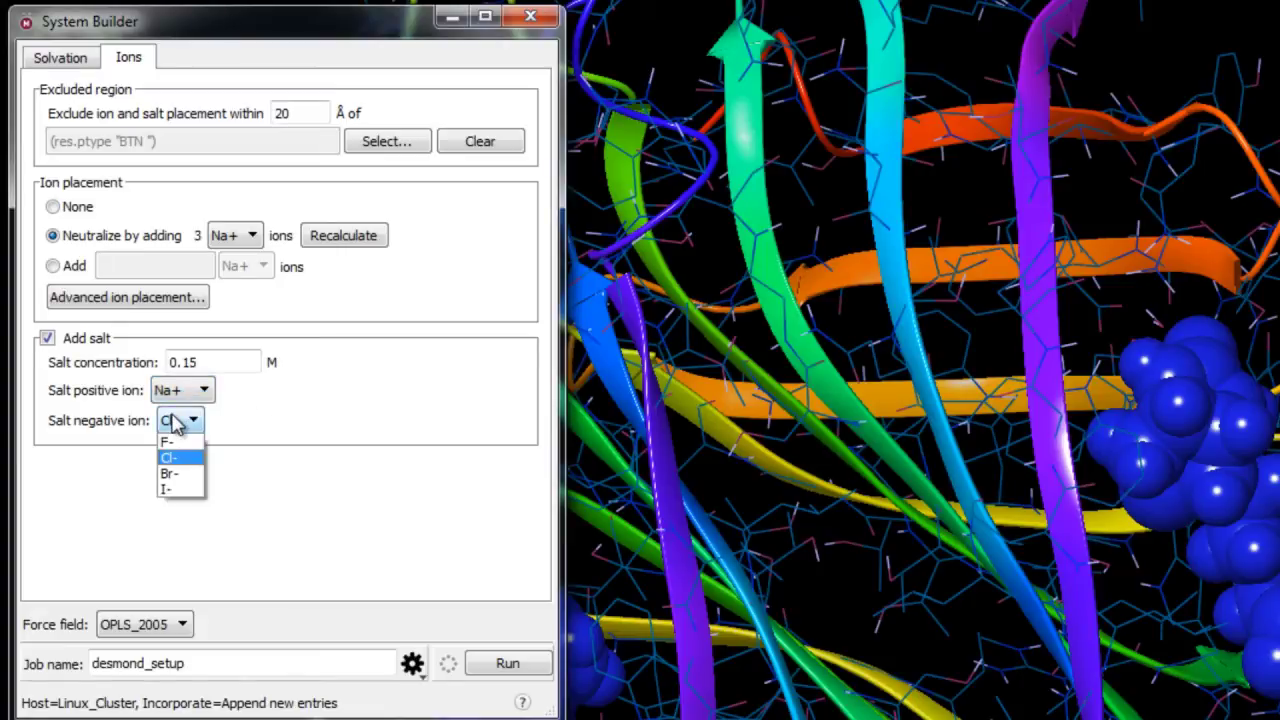
{"action": "left_click", "coordinate": [337, 429]}
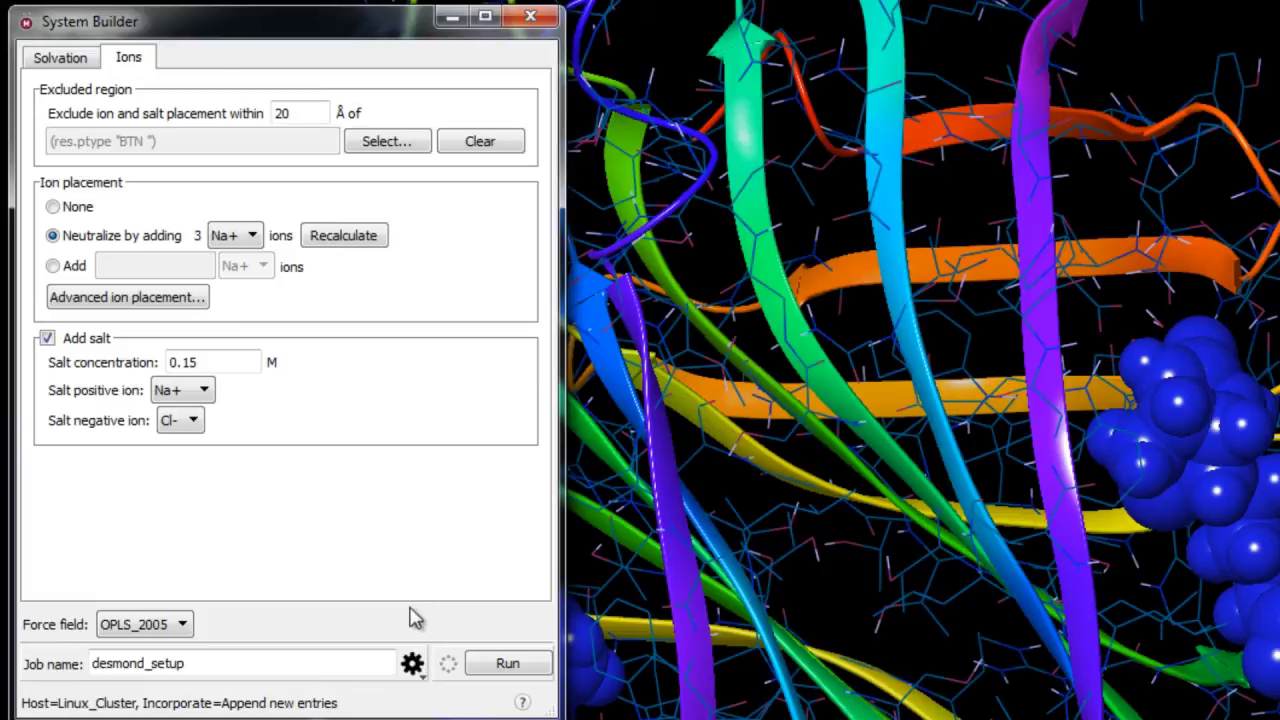
- Name the system builder job desmond_setup_1MK5, set its host to Linux_Cluster (64), and save and run it
{"action": "left_click", "coordinate": [412, 663]}
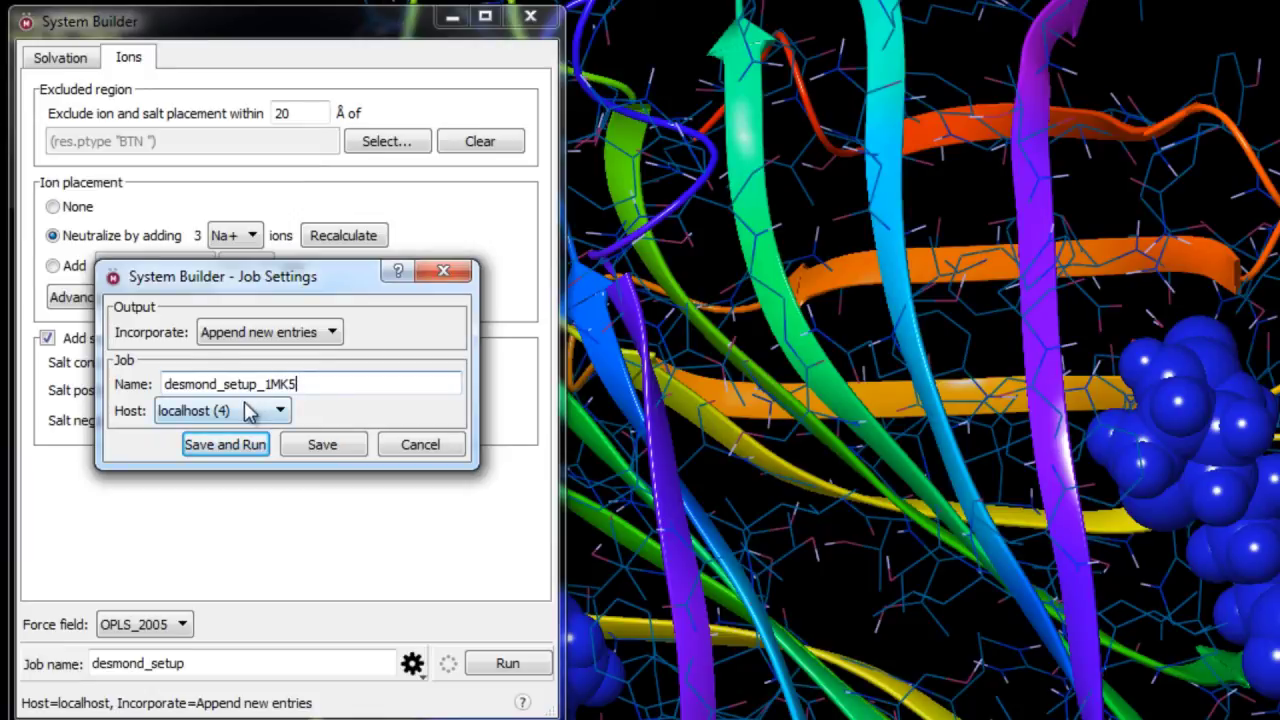
{"action": "left_click", "coordinate": [280, 410]}
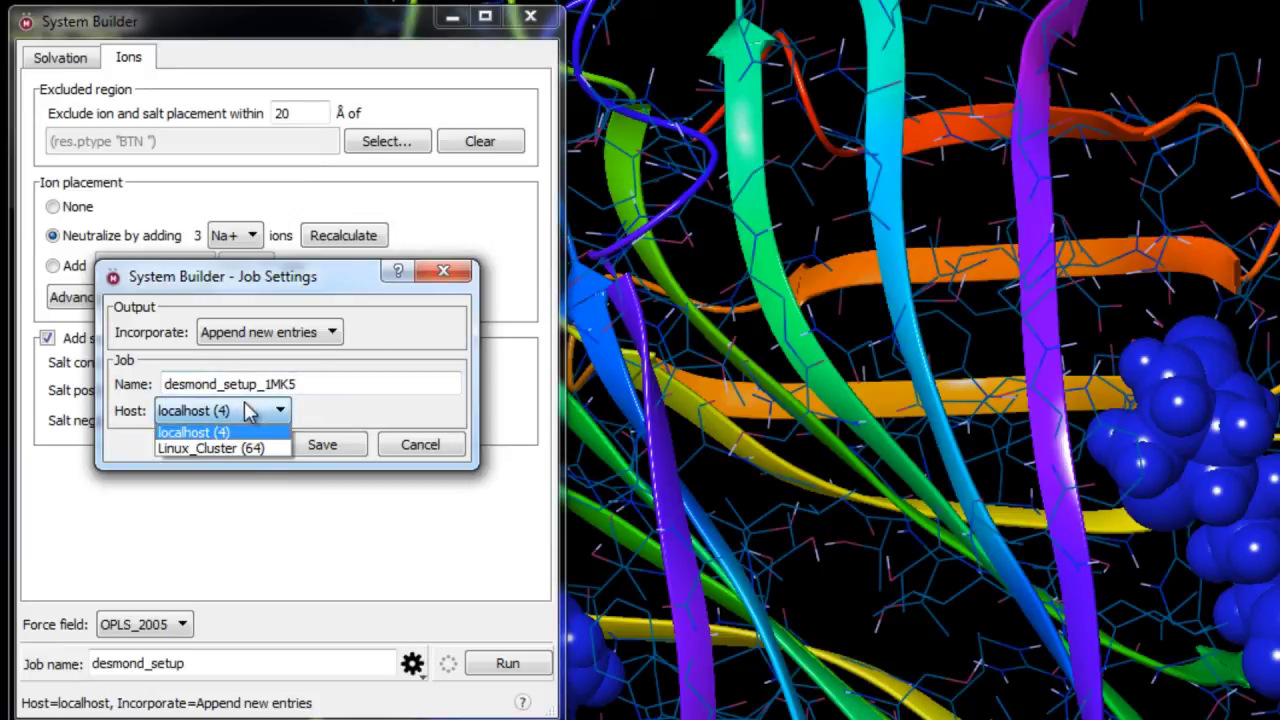
{"action": "left_click", "coordinate": [189, 450]}
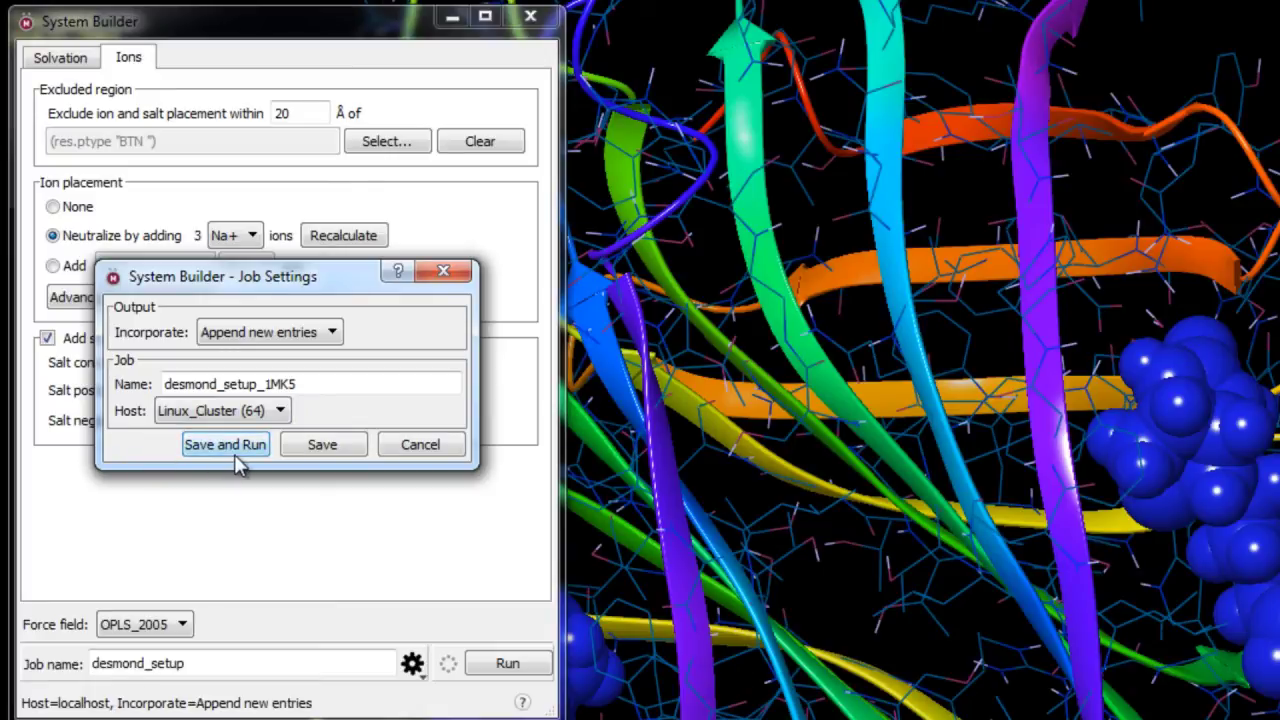
{"action": "left_click", "coordinate": [234, 452]}
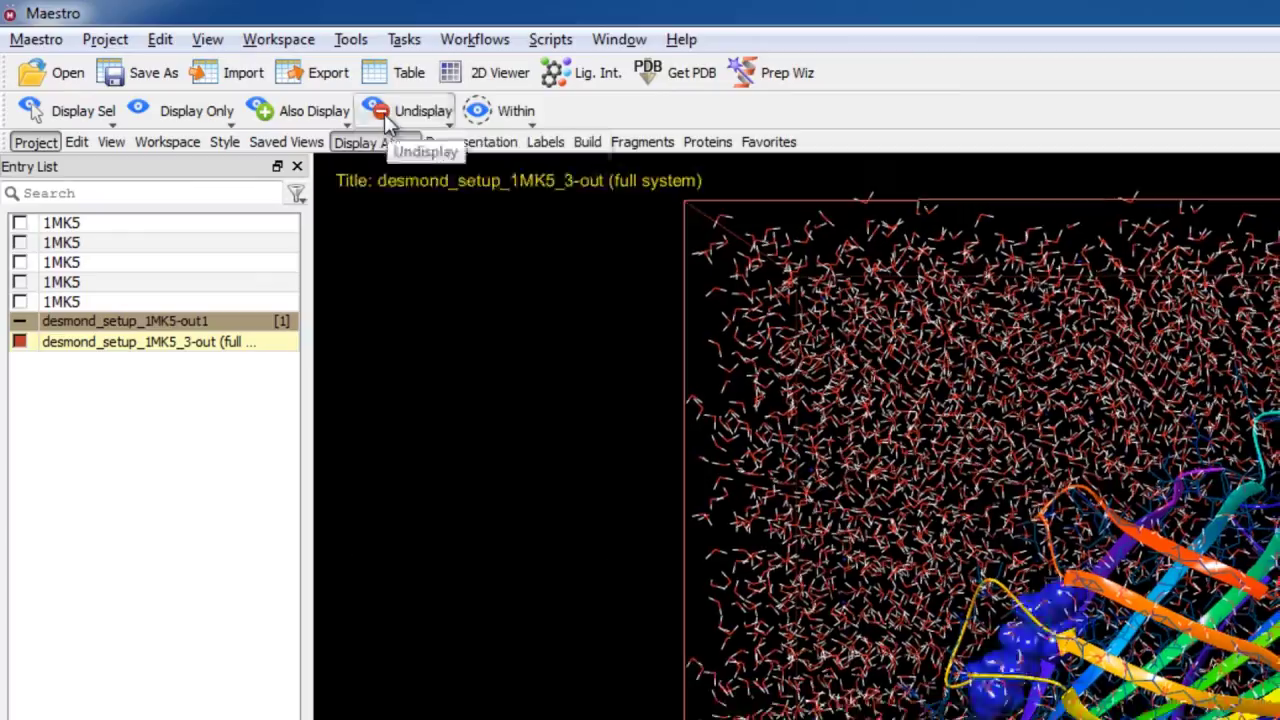
- Hide the water molecules in the solvated system and display the ions as space-filling spheres
{"action": "left_click", "coordinate": [385, 113]}
{"action": "left_click", "coordinate": [386, 336]}
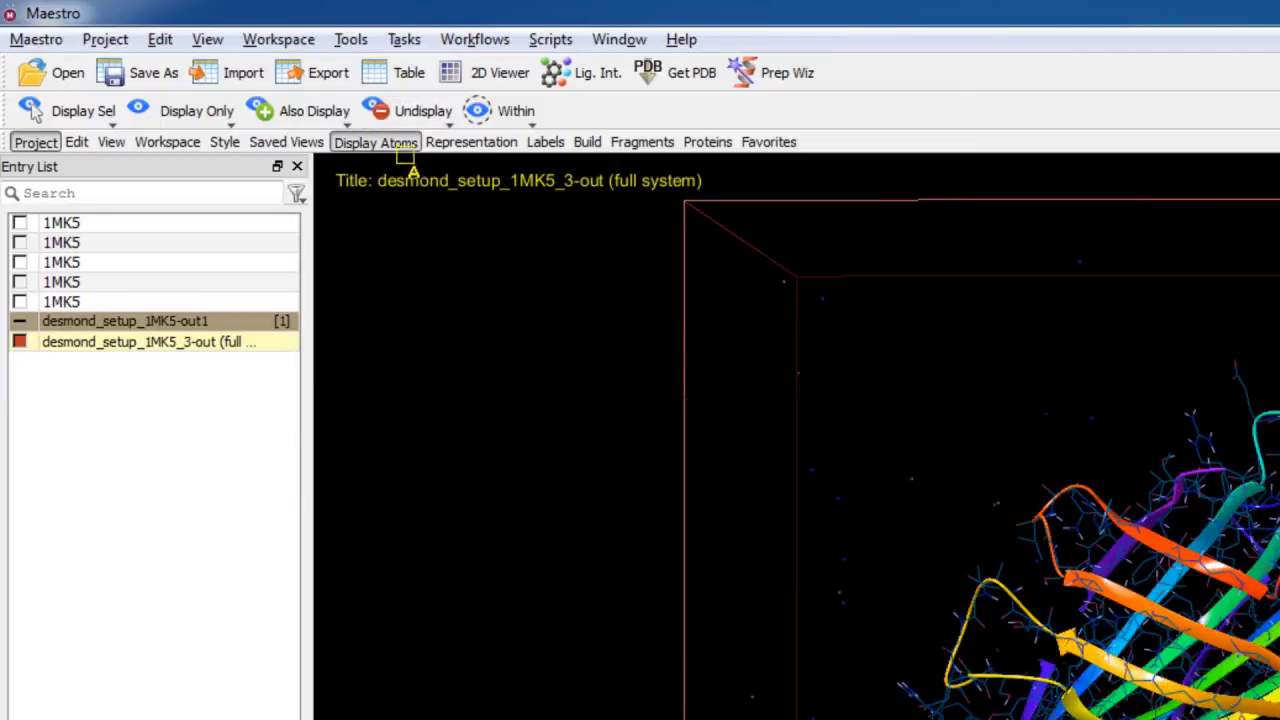
{"action": "left_click", "coordinate": [432, 142]}
{"action": "left_click", "coordinate": [193, 110]}
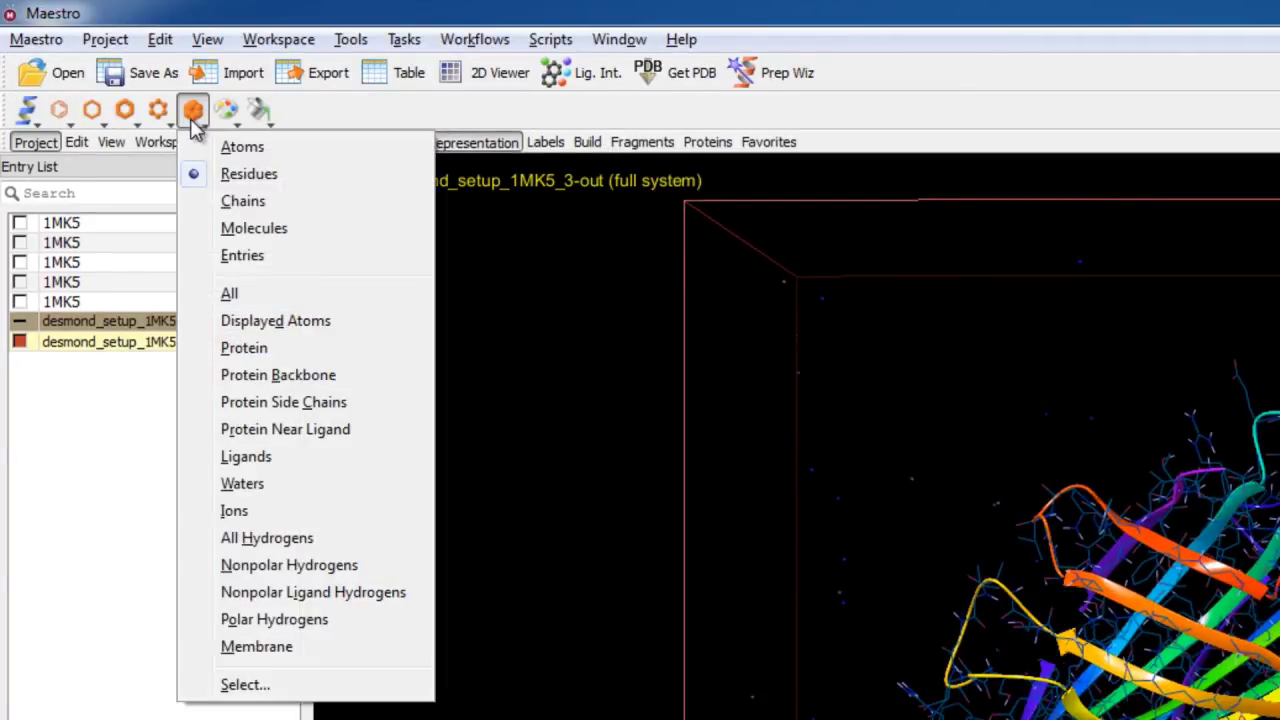
{"action": "left_click", "coordinate": [260, 519]}
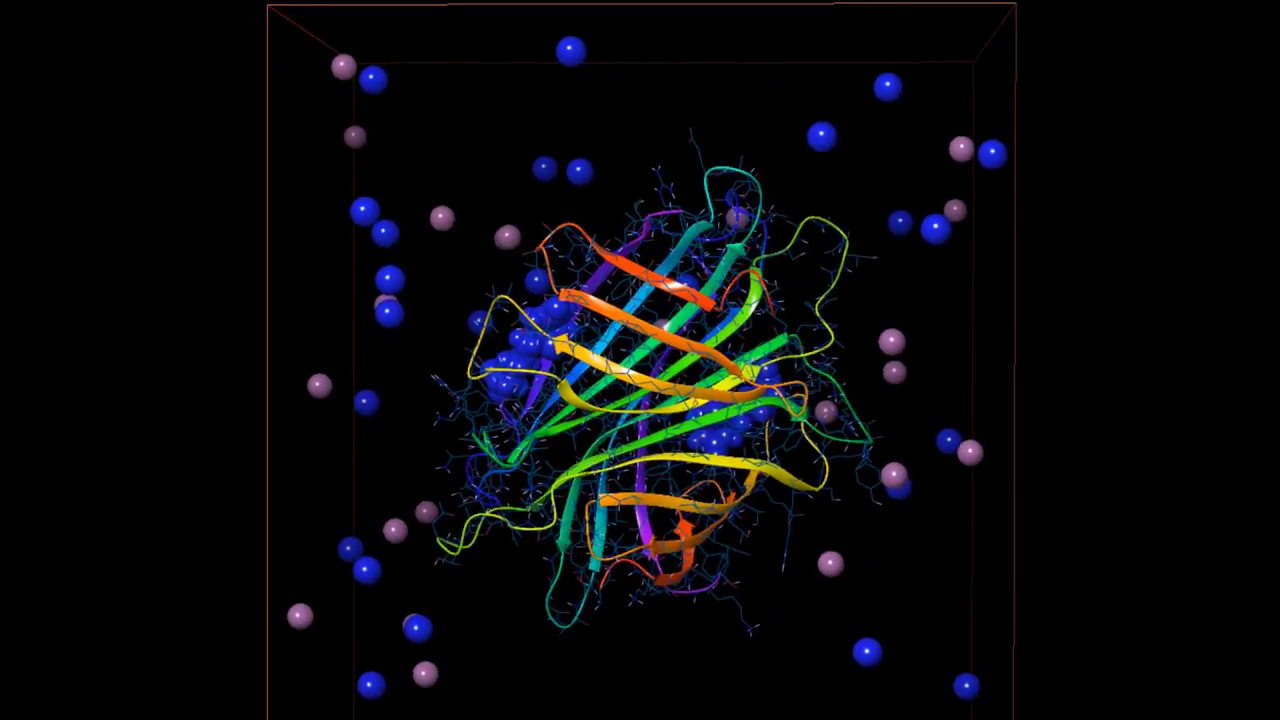